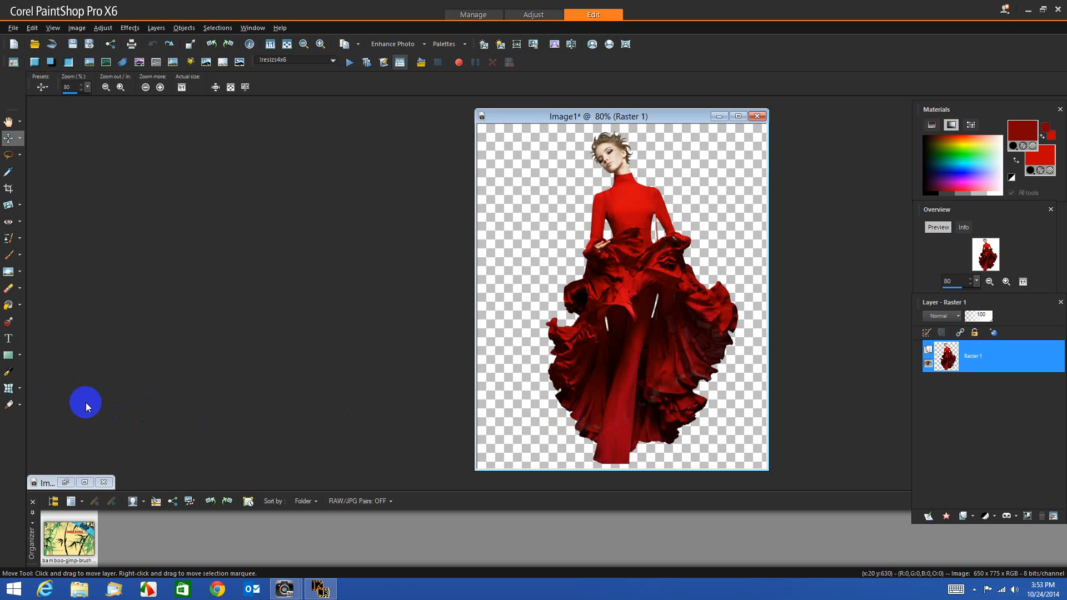
# Use Mesh Warp on Raster 1 to pull both sides of the skirt slightly inward and spread the mesh nodes along the image's bottom edge outward
pyautogui.click(20, 389)
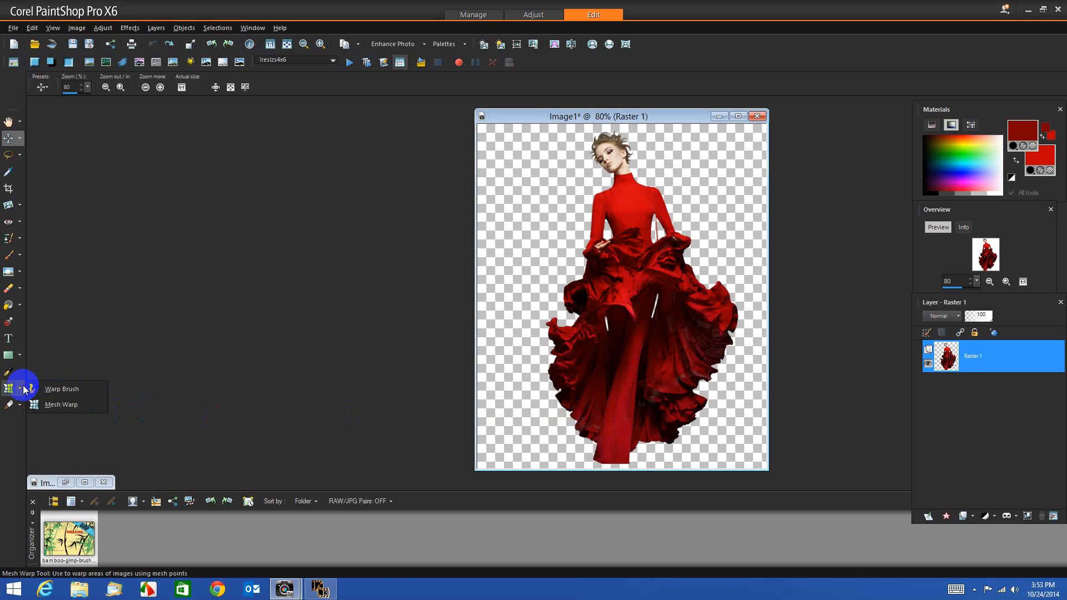
pyautogui.click(51, 405)
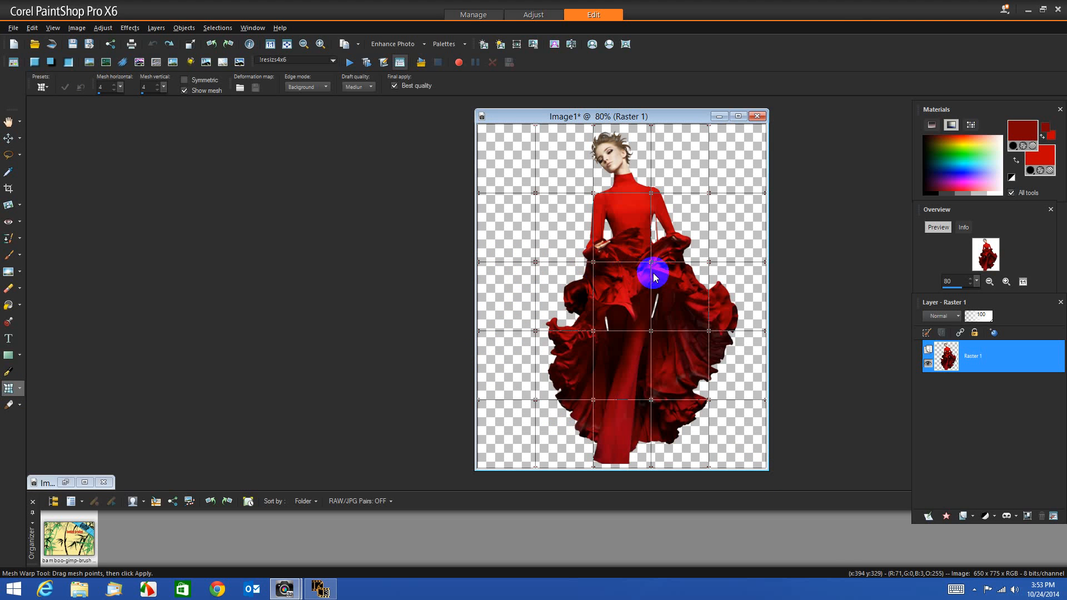
pyautogui.moveTo(582, 471); pyautogui.dragTo(626, 462)
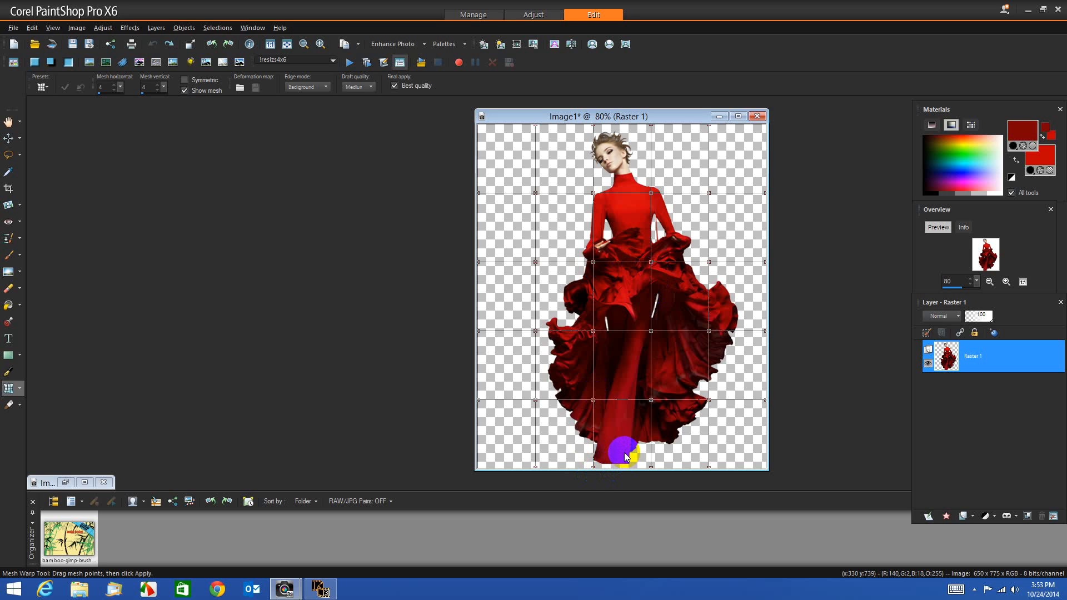
pyautogui.moveTo(708, 331); pyautogui.dragTo(704, 325)
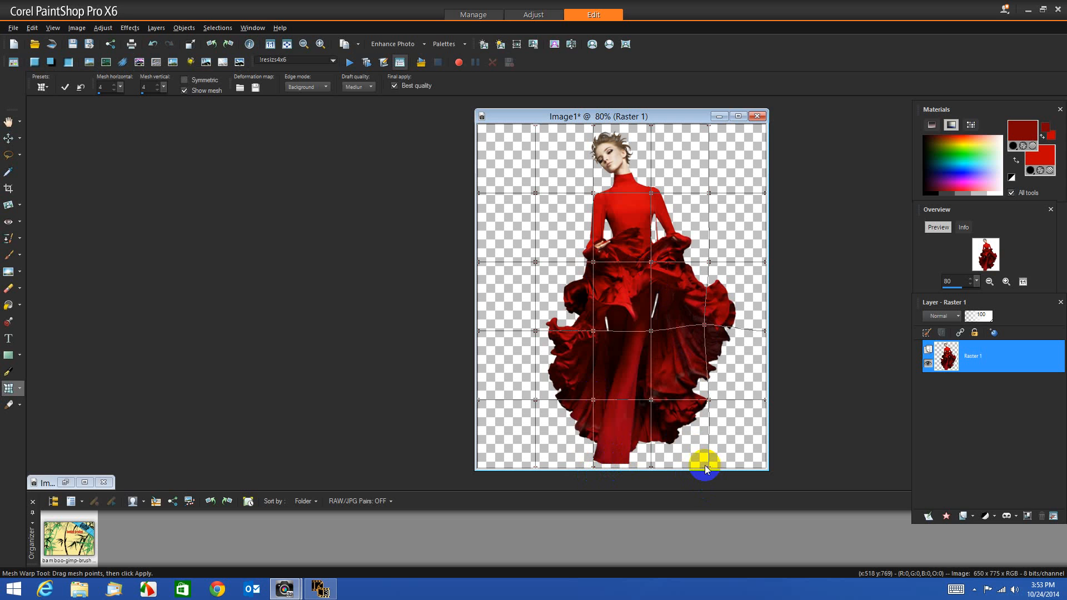
pyautogui.moveTo(707, 465); pyautogui.dragTo(717, 465)
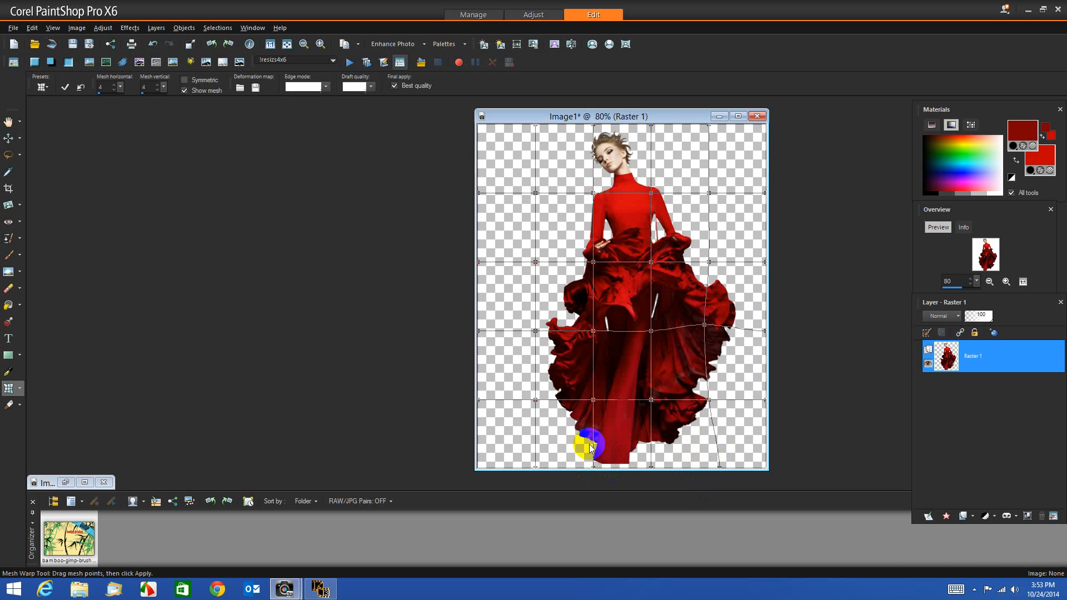
pyautogui.moveTo(535, 332); pyautogui.dragTo(546, 331)
pyautogui.moveTo(534, 467); pyautogui.dragTo(526, 458)
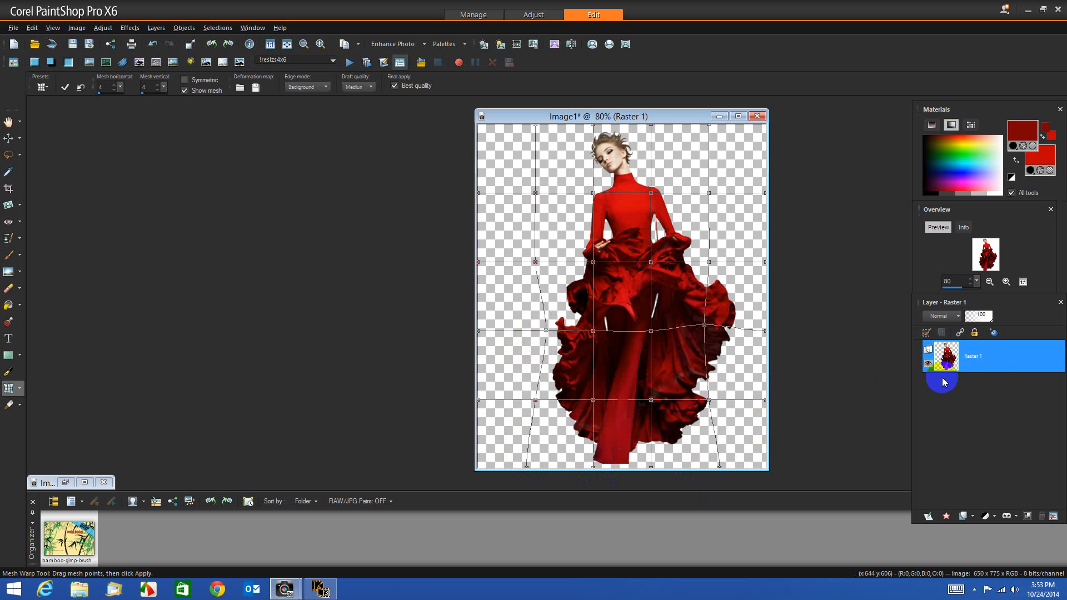
# Apply the mesh warp and duplicate the Raster 1 layer
pyautogui.rightClick(992, 362)
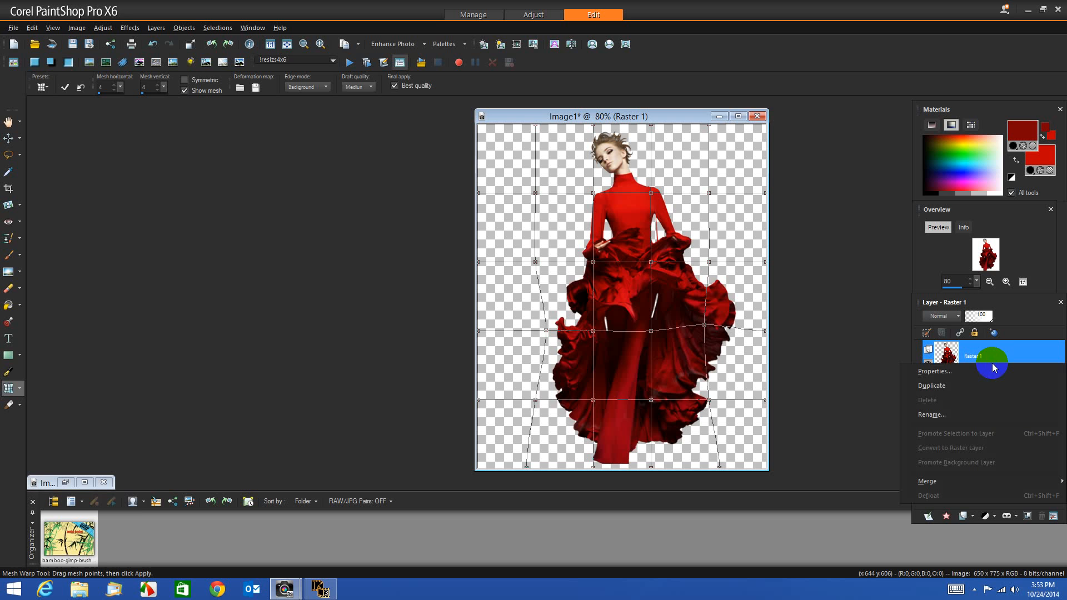
pyautogui.click(862, 401)
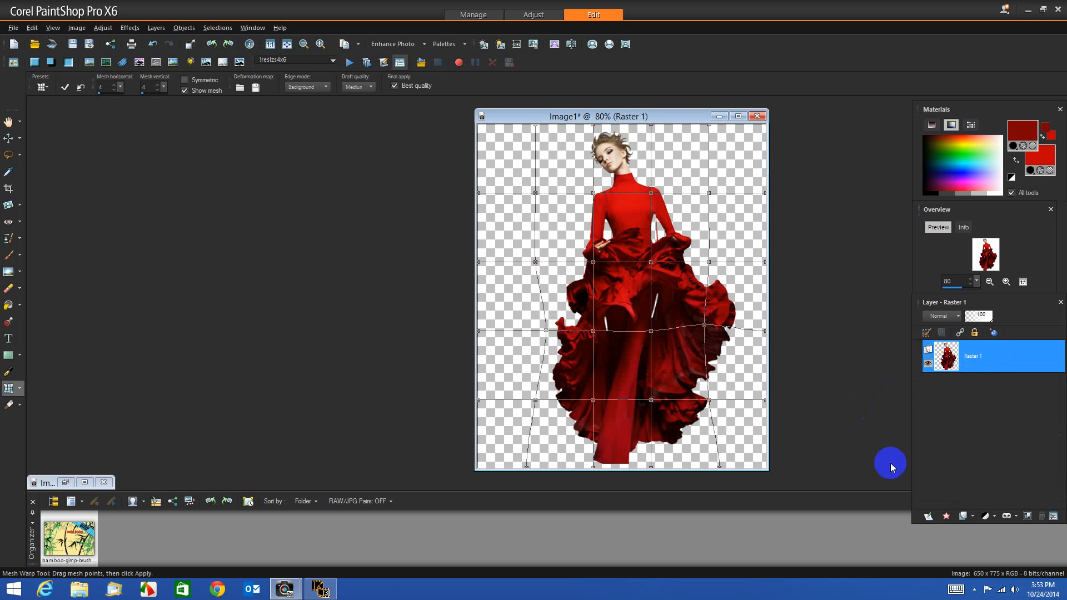
pyautogui.click(928, 516)
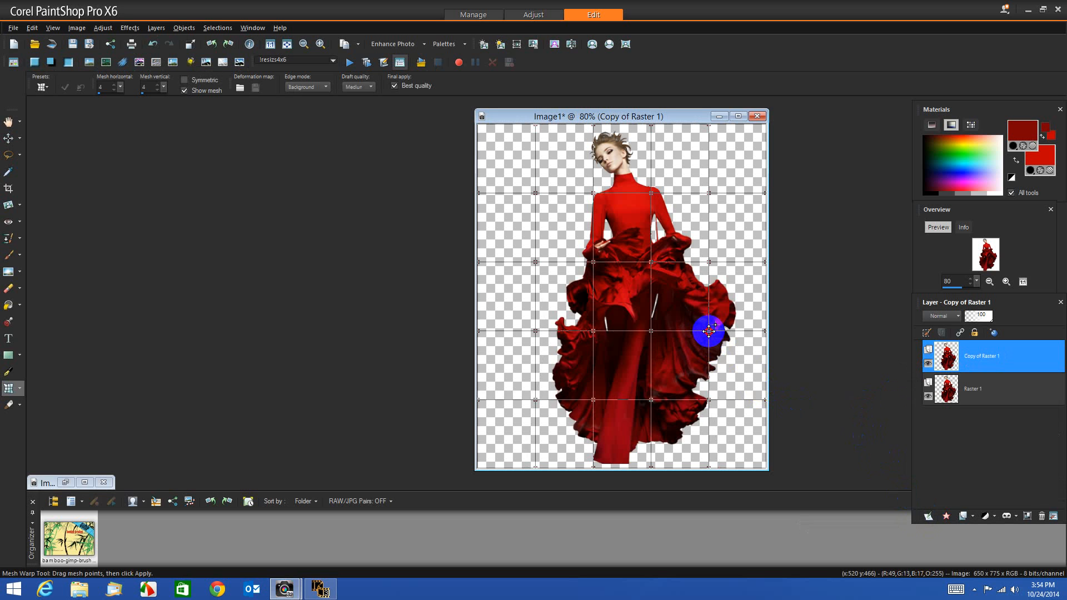
# Mesh-warp the skirt on the copied layer so both sides billow outward, apply the warp and duplicate that layer
pyautogui.moveTo(708, 332); pyautogui.dragTo(727, 330)
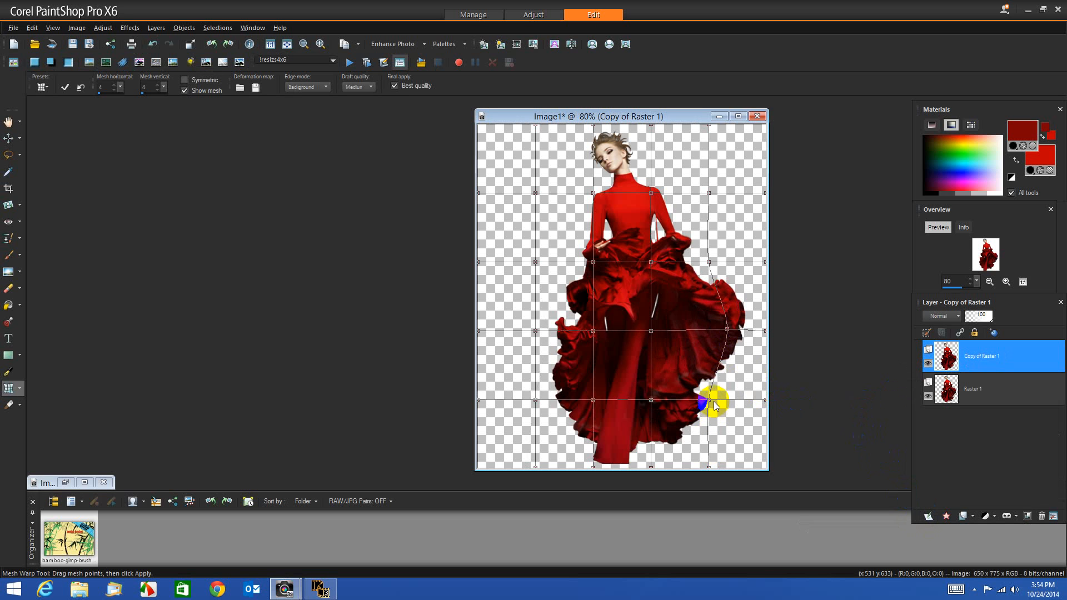
pyautogui.moveTo(709, 400); pyautogui.dragTo(700, 391)
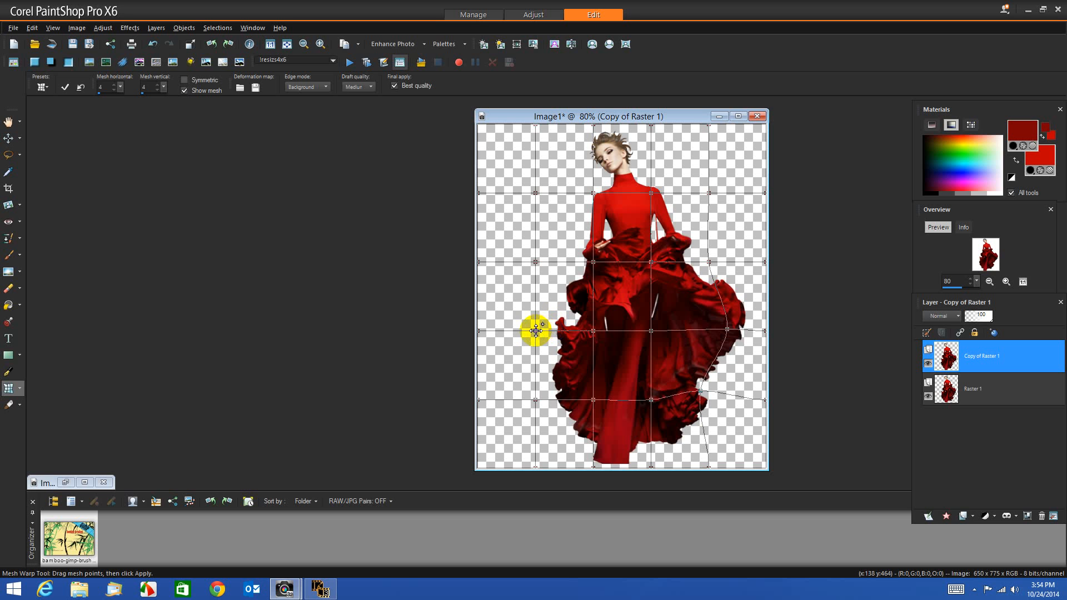
pyautogui.moveTo(535, 331); pyautogui.dragTo(529, 324)
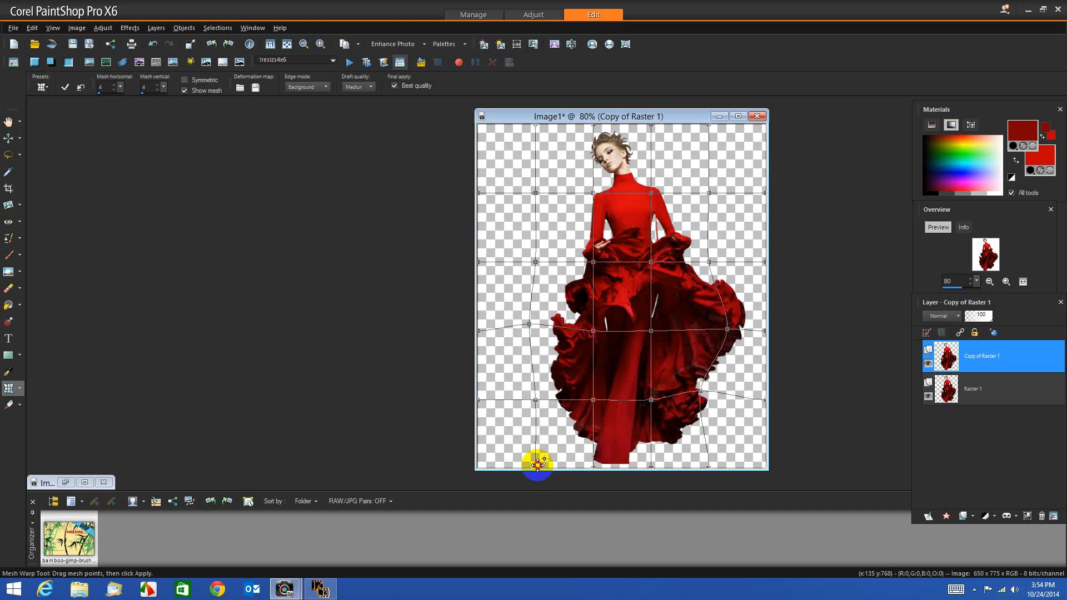
pyautogui.moveTo(538, 464); pyautogui.dragTo(550, 466)
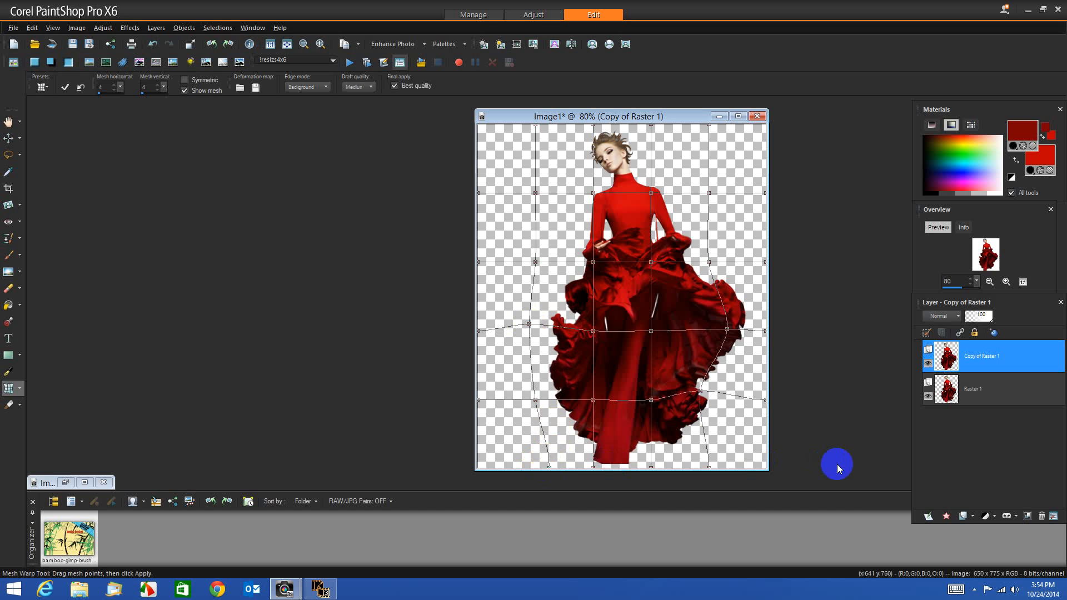
pyautogui.click(929, 517)
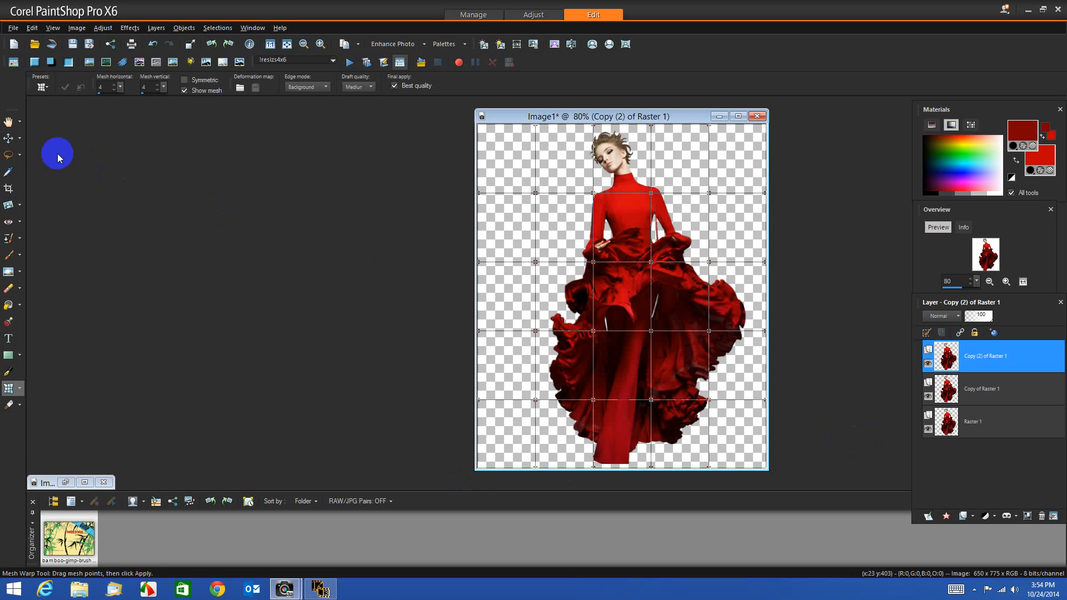
pyautogui.click(9, 138)
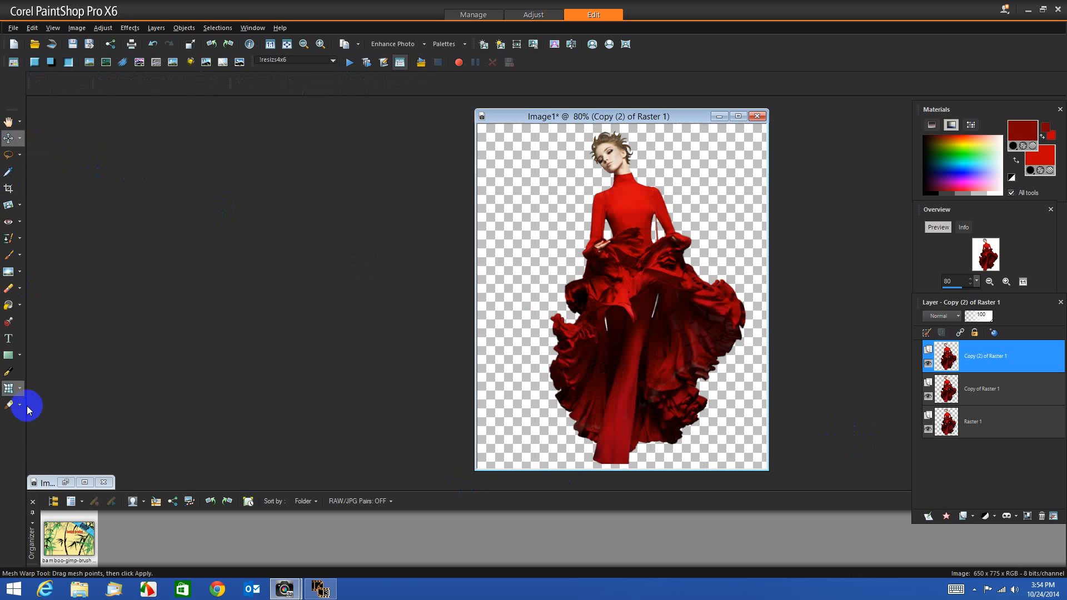
# Restore the prepared Image9 with the five frame layers, minimize Image1 and move Image9 into the clear workspace
pyautogui.click(62, 480)
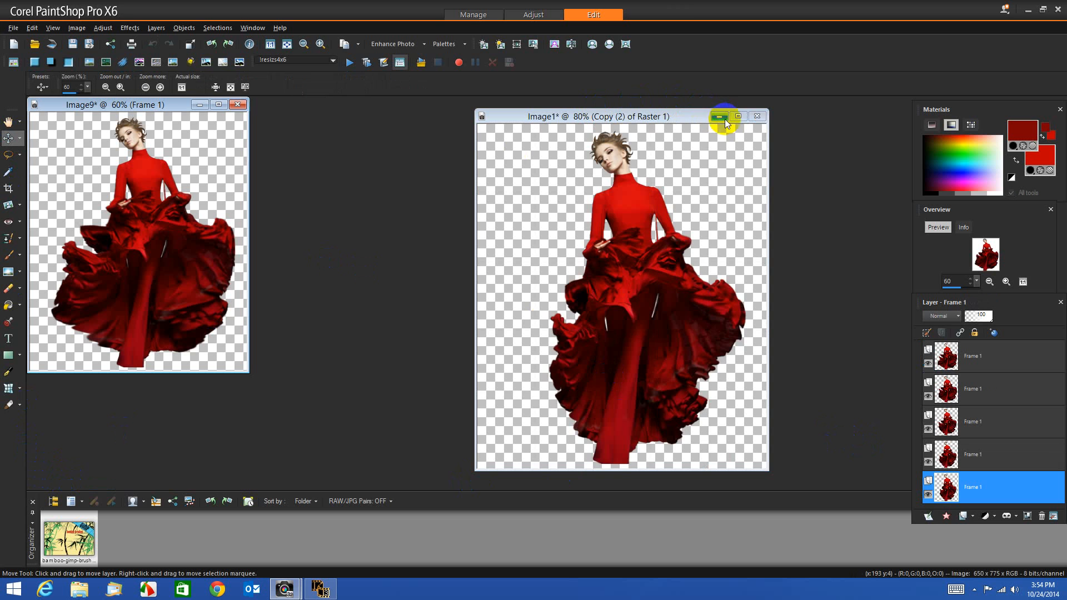
pyautogui.click(724, 119)
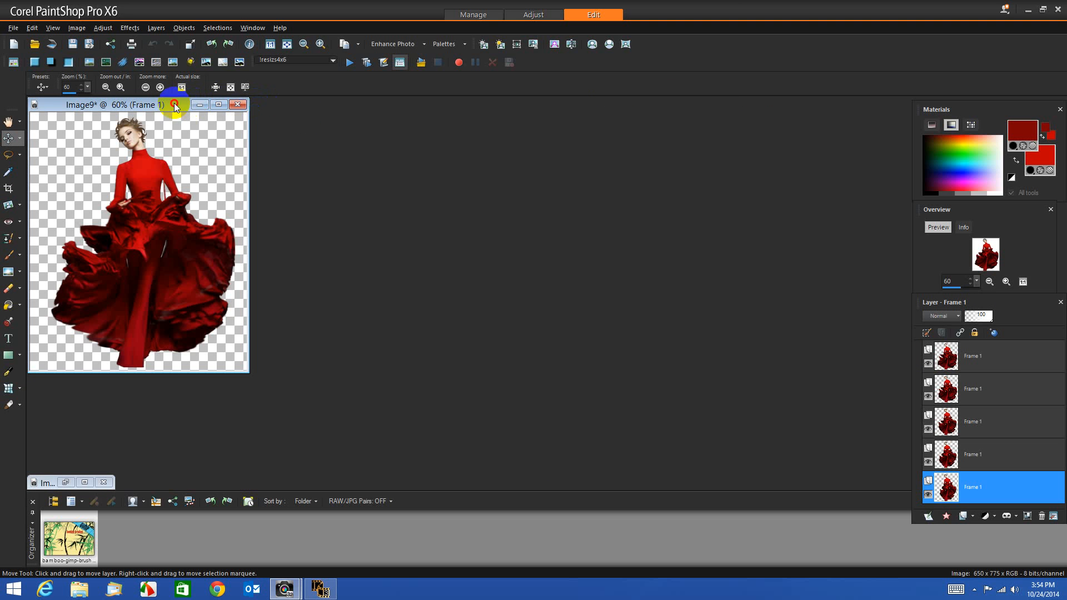
pyautogui.moveTo(188, 103); pyautogui.dragTo(707, 135)
pyautogui.click(1006, 493)
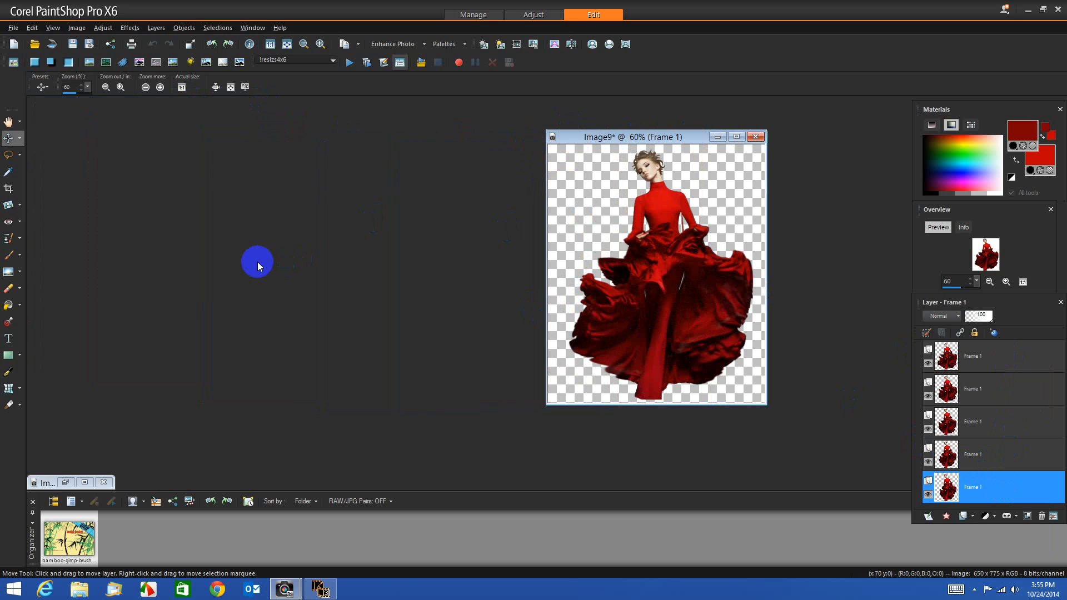
# Save the five-layer image in the Pictures folder as redlady in the PSP Animation Shop format
pyautogui.click(15, 30)
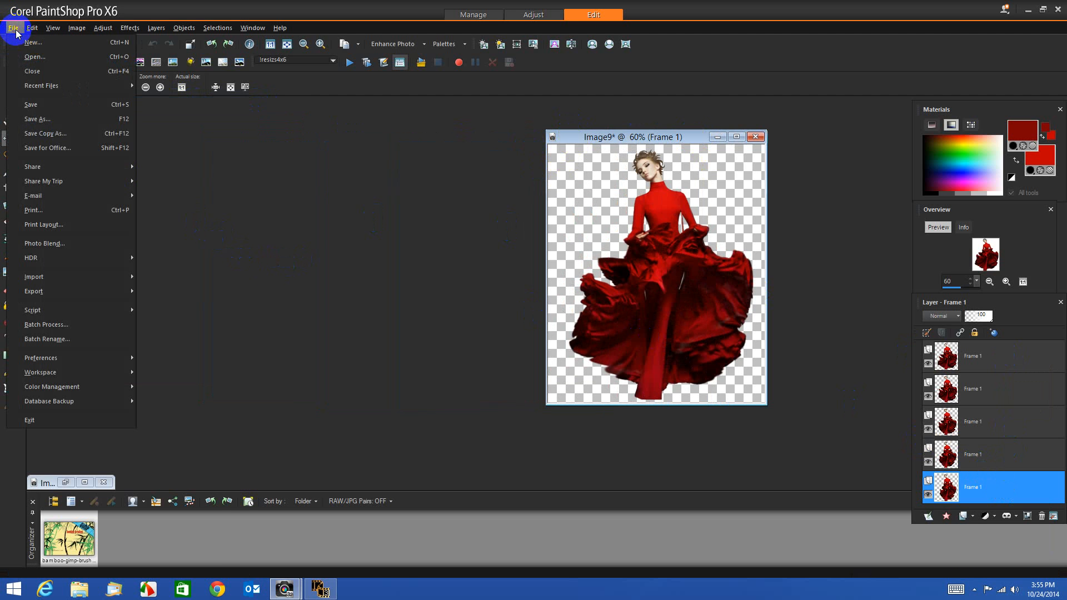
pyautogui.click(50, 119)
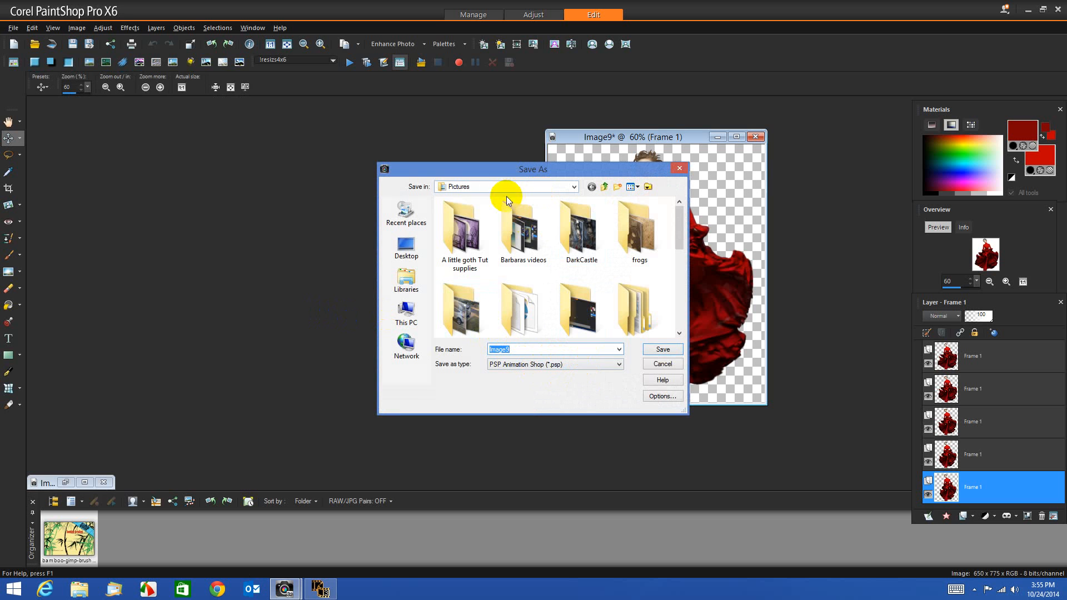
pyautogui.click(531, 346)
pyautogui.doubleClick(531, 346)
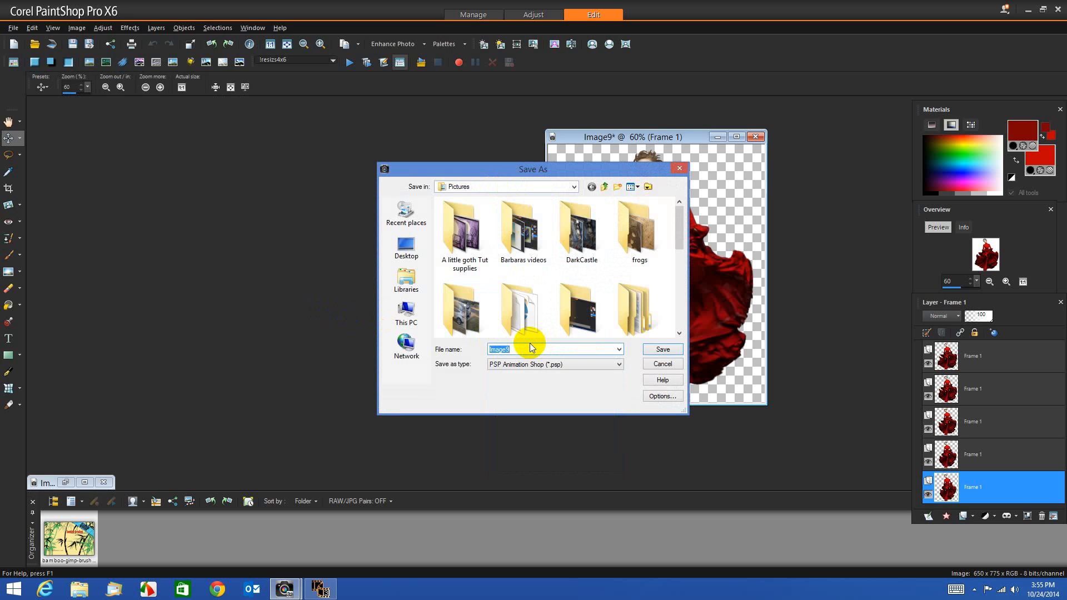
pyautogui.write('redlady')
pyautogui.click(619, 365)
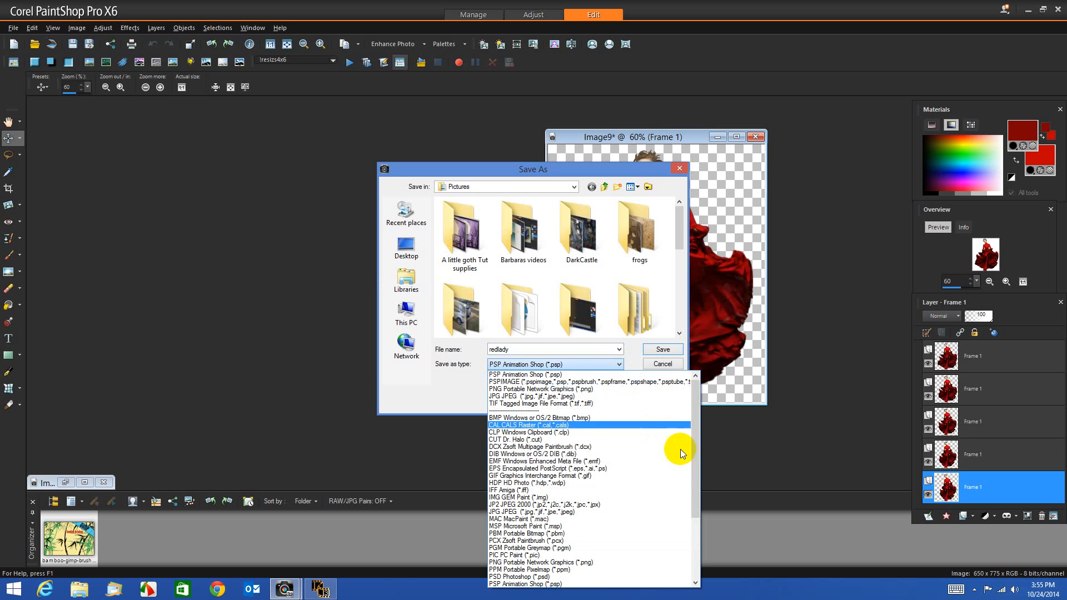
pyautogui.moveTo(697, 455); pyautogui.dragTo(696, 505)
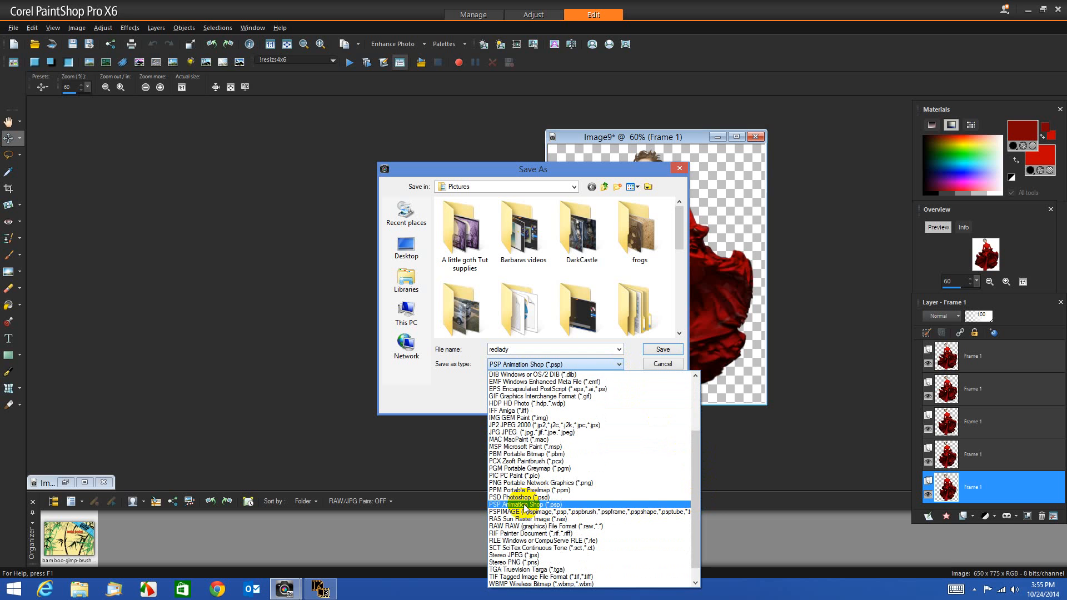
pyautogui.click(524, 504)
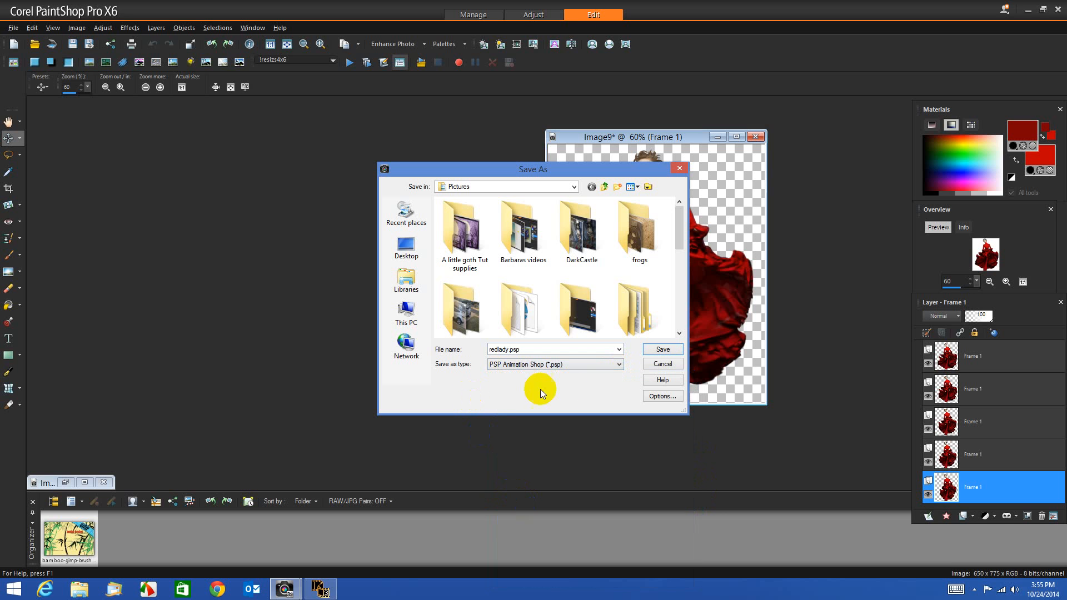
pyautogui.click(662, 350)
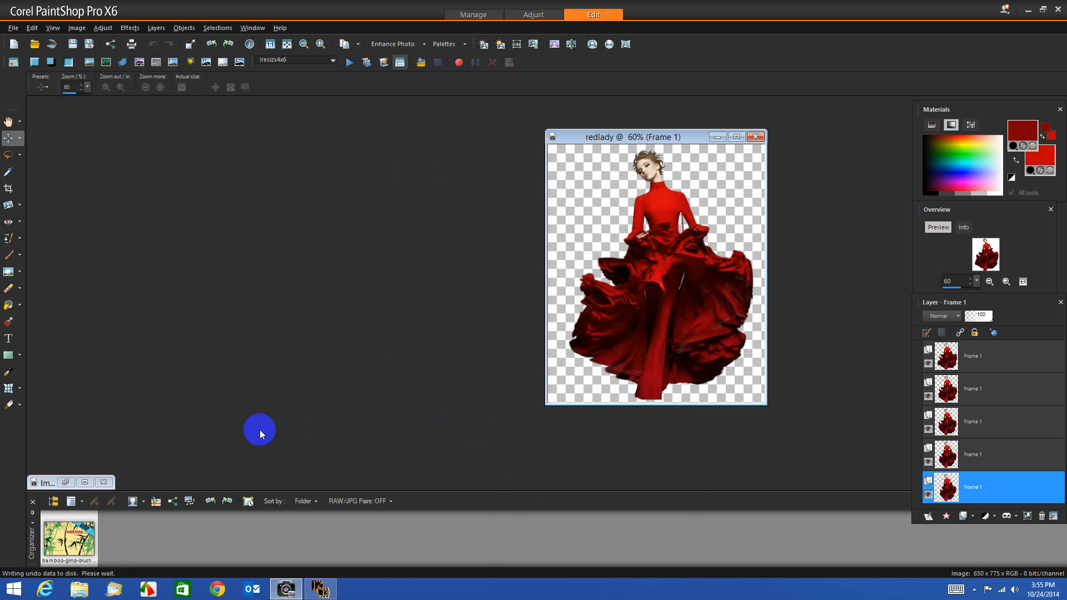
# Switch to Jasc Animation Shop
pyautogui.click(320, 589)
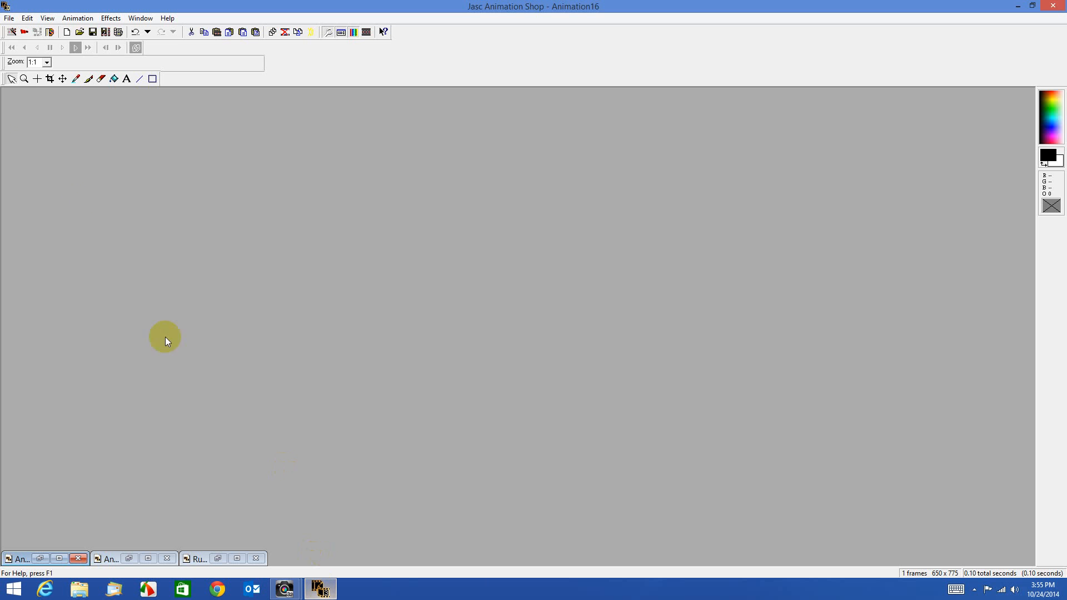
pyautogui.click(10, 18)
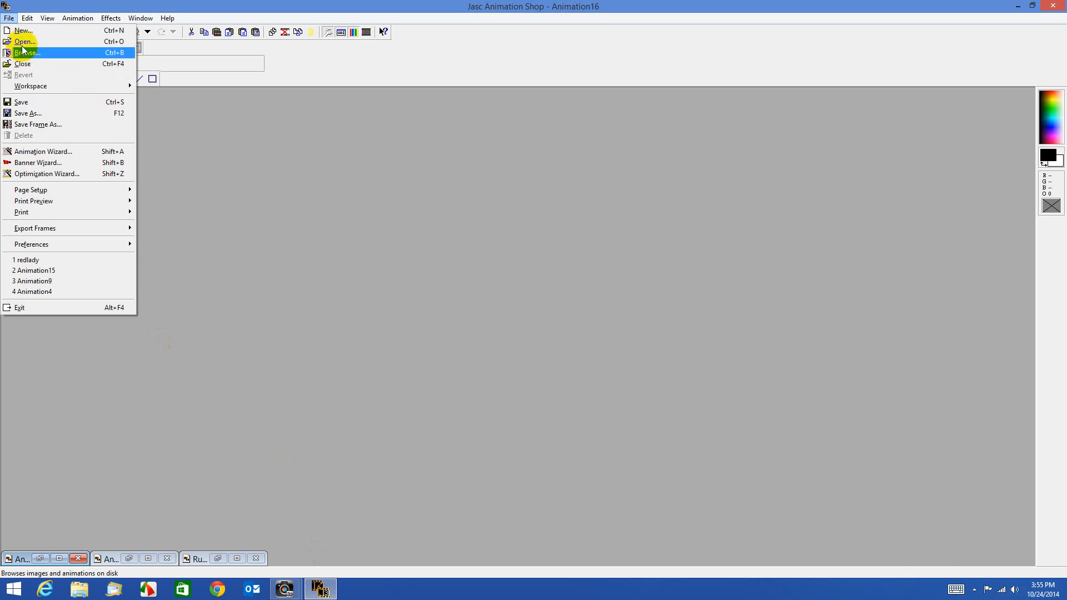
pyautogui.click(23, 41)
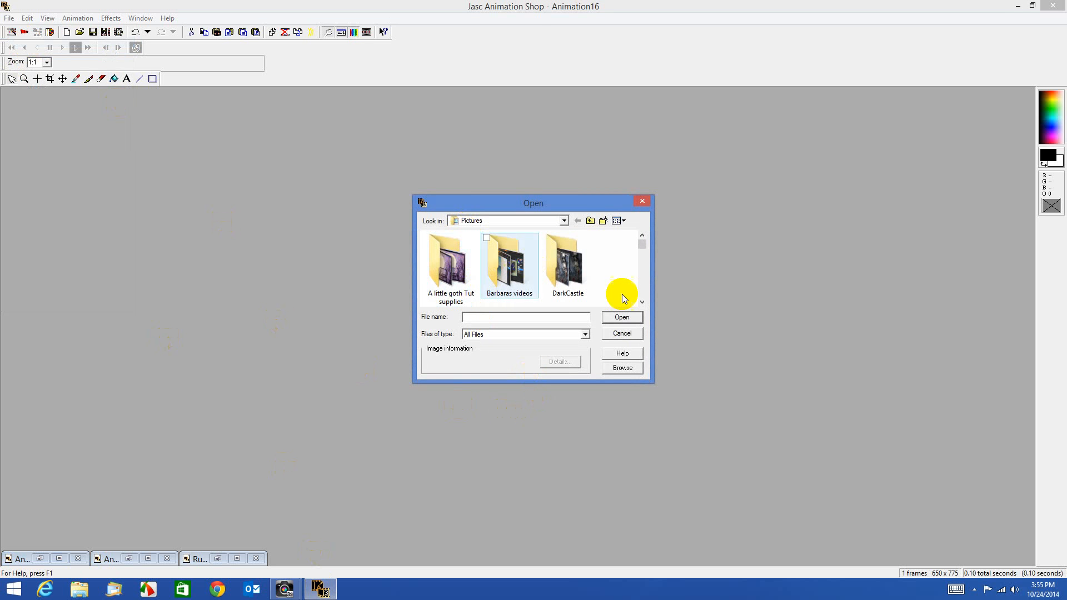
pyautogui.click(620, 332)
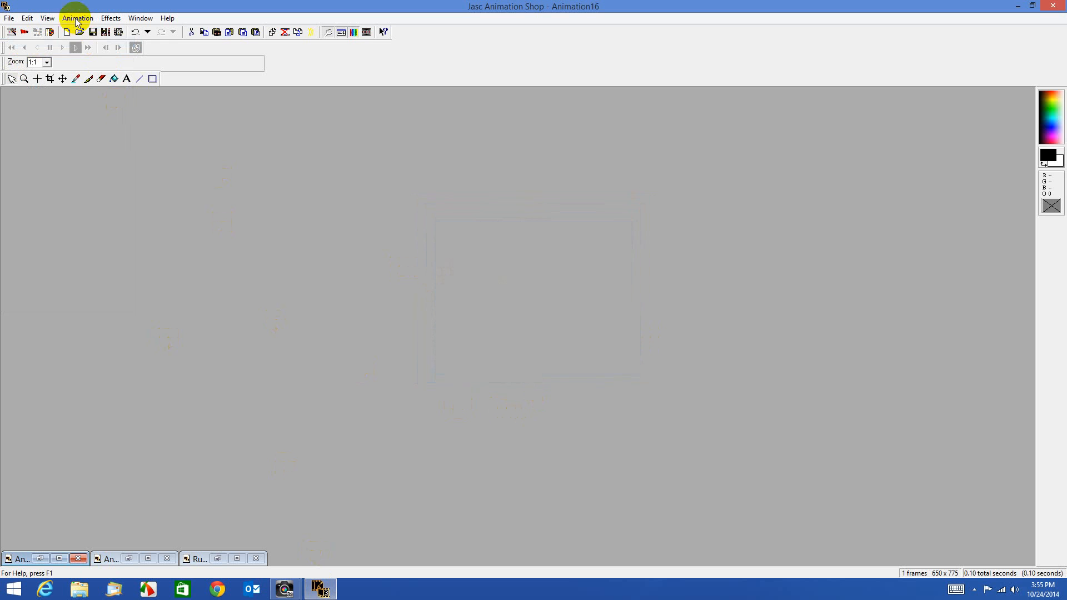
# Browse the Pictures folder, open redlady.psp as an animation and close the file browser
pyautogui.click(45, 32)
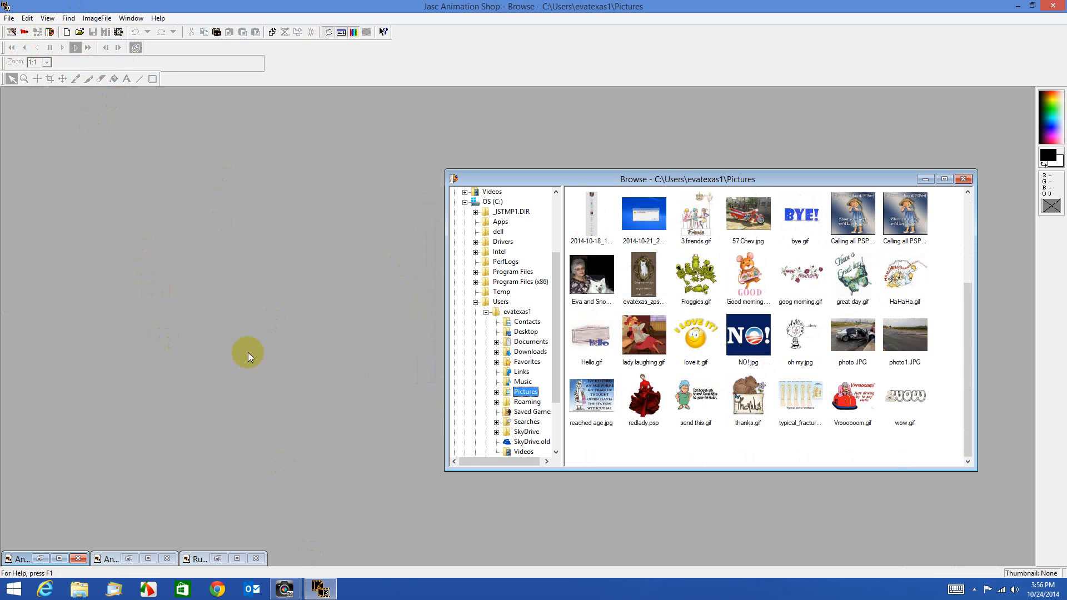
pyautogui.doubleClick(637, 405)
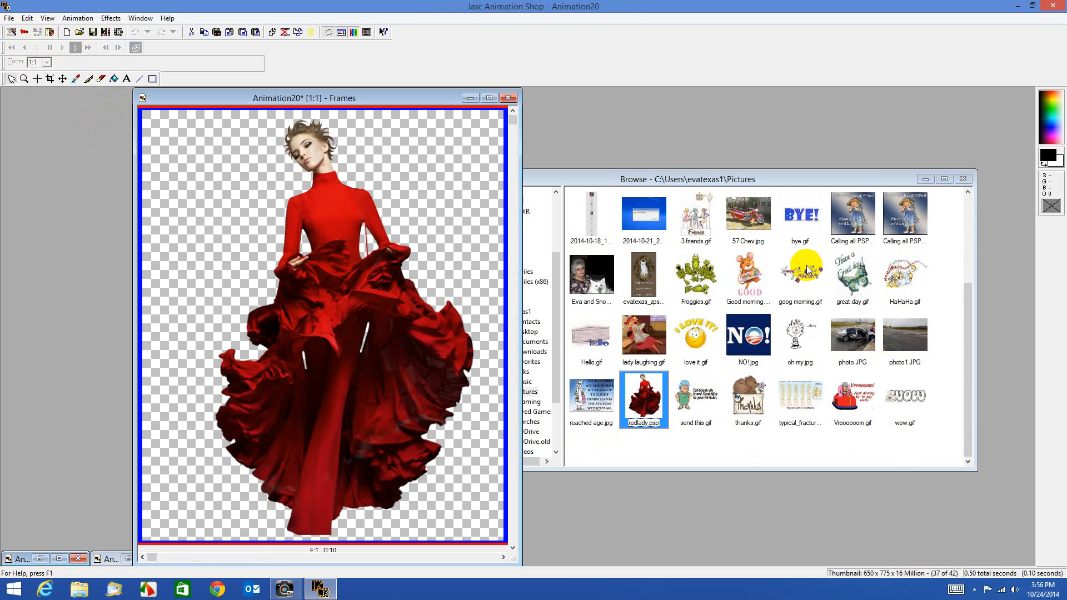
pyautogui.click(963, 179)
# Zoom the animation out to 1:2, then reposition and widen its window to fit all five frames
pyautogui.scroll(-1, 753, 262)
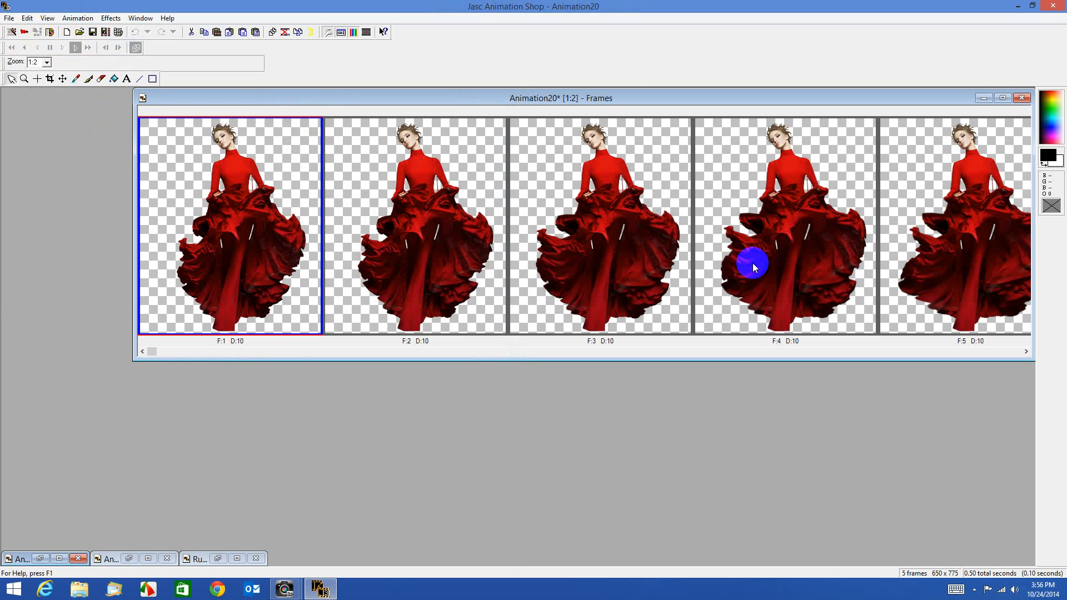
pyautogui.moveTo(642, 93); pyautogui.dragTo(512, 152)
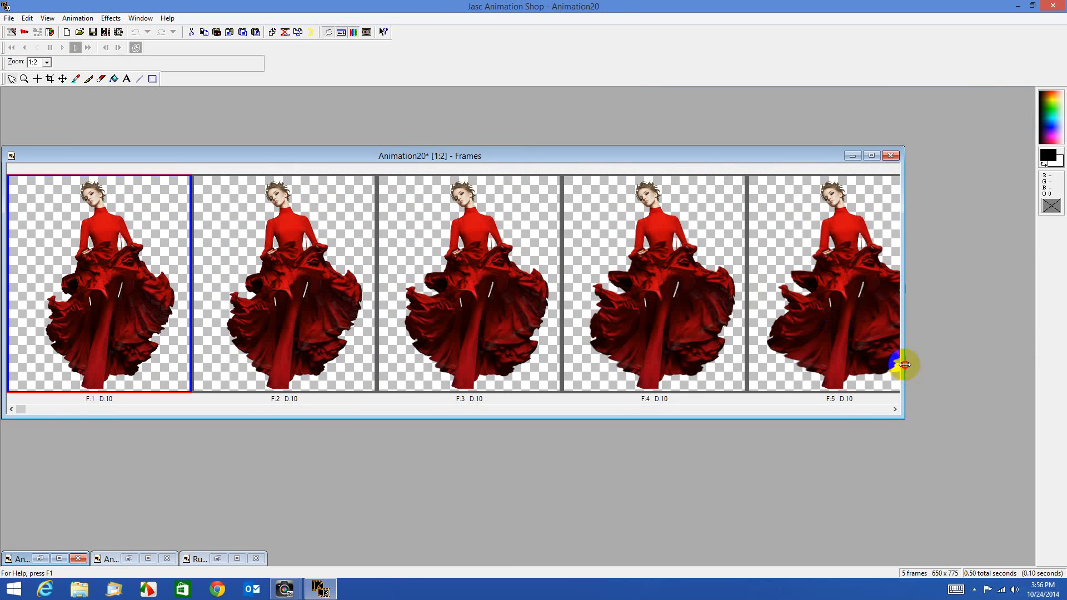
pyautogui.moveTo(901, 364); pyautogui.dragTo(1028, 370)
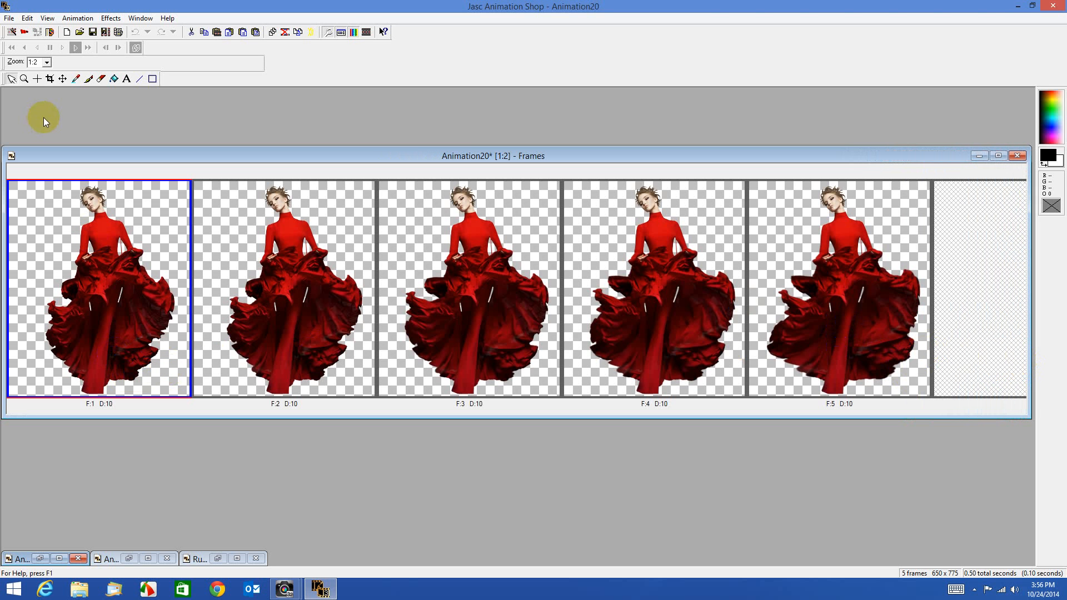
# Select all five frames and set their display time to 25 hundredths of a second
pyautogui.click(29, 18)
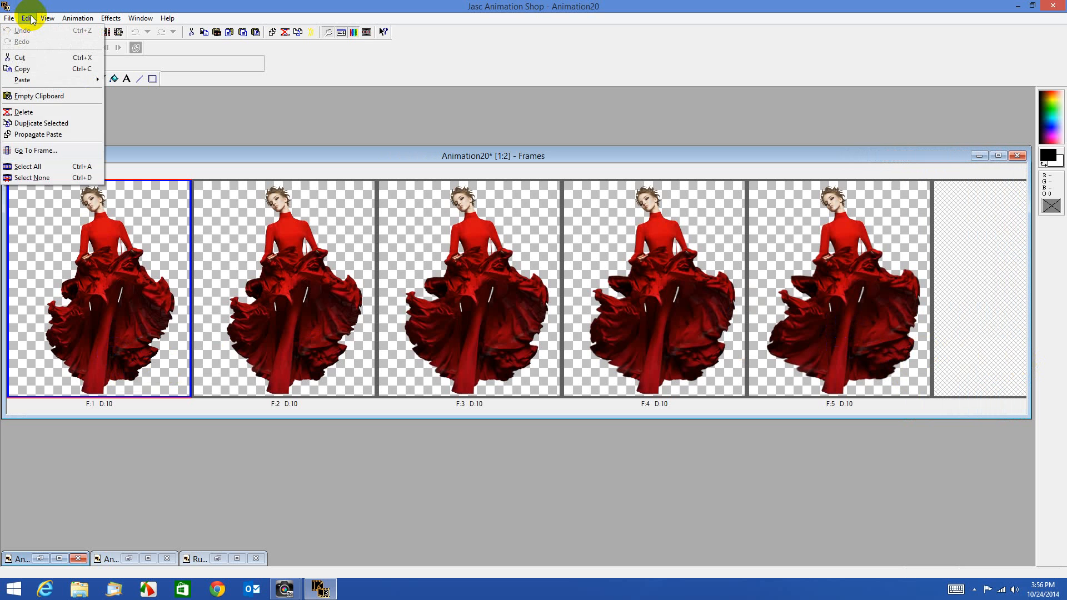
pyautogui.click(35, 168)
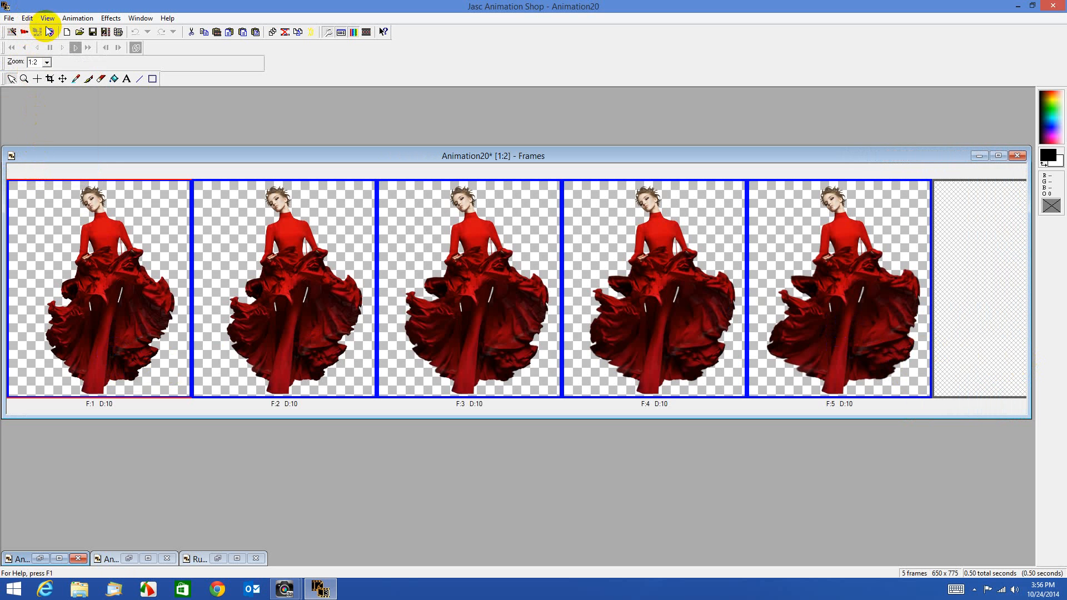
pyautogui.click(79, 19)
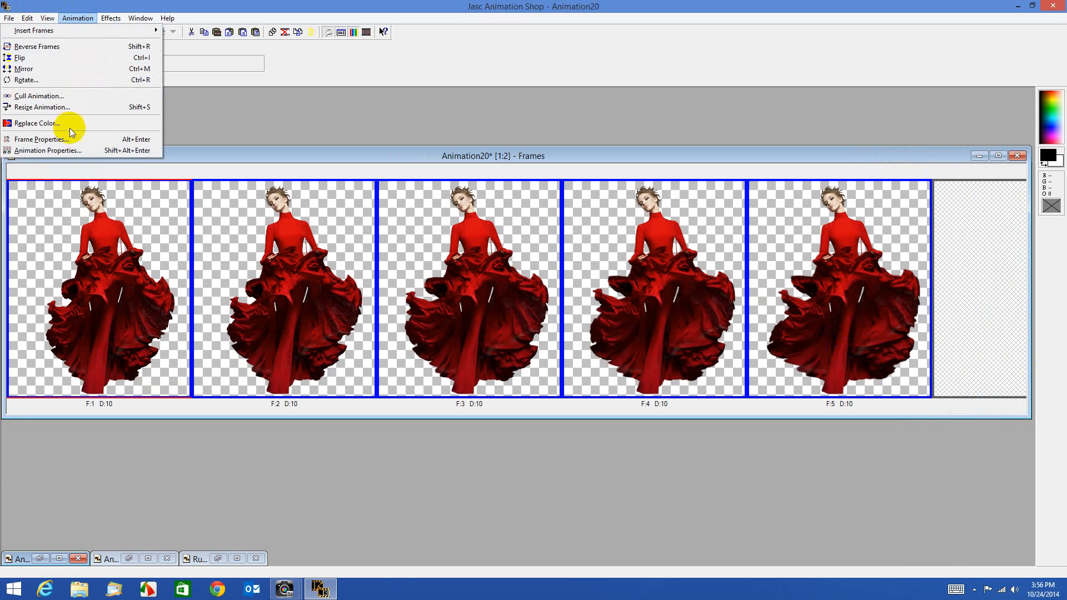
pyautogui.click(57, 139)
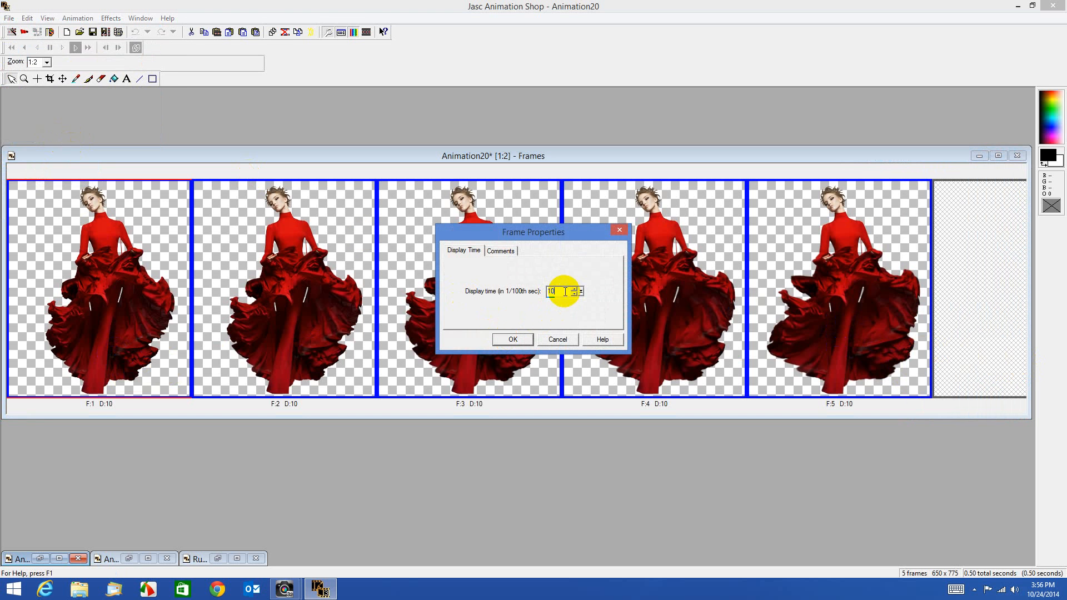
pyautogui.write('25')
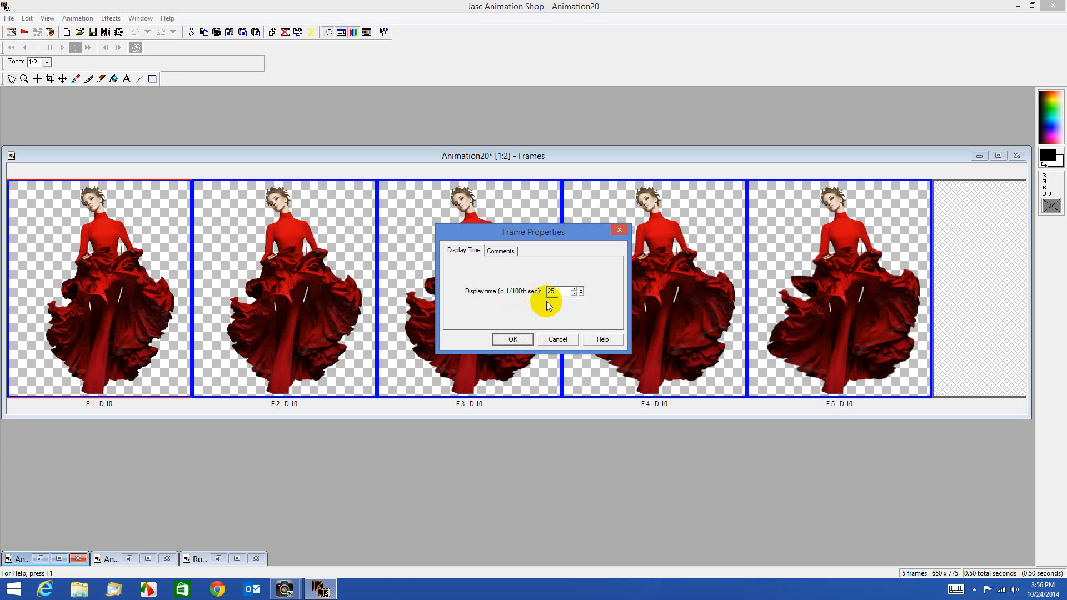
pyautogui.click(511, 340)
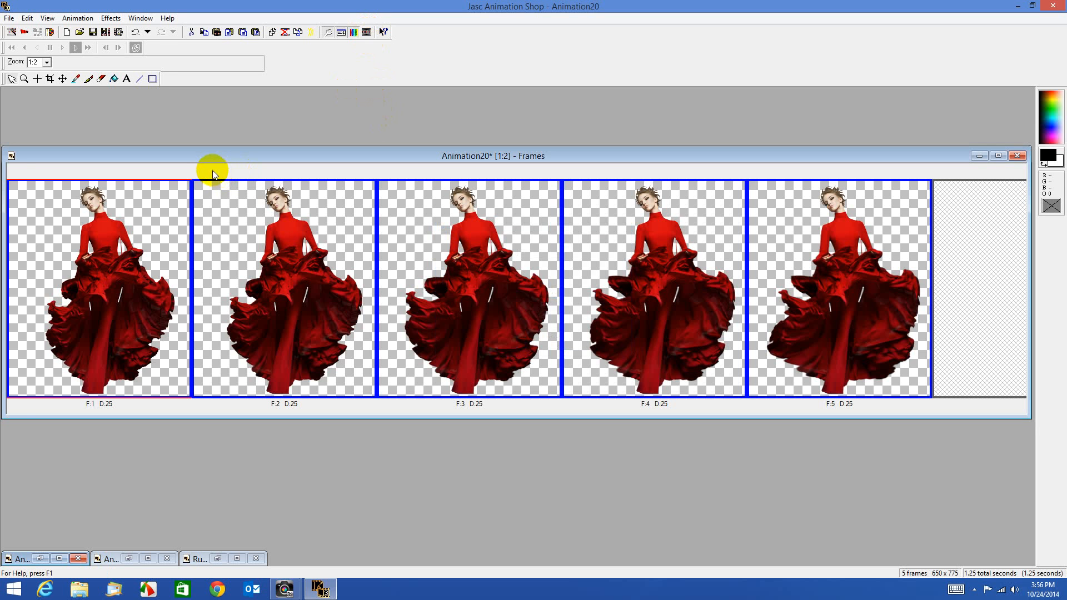
# Copy all five selected frames of the animation
pyautogui.moveTo(208, 157); pyautogui.dragTo(269, 148)
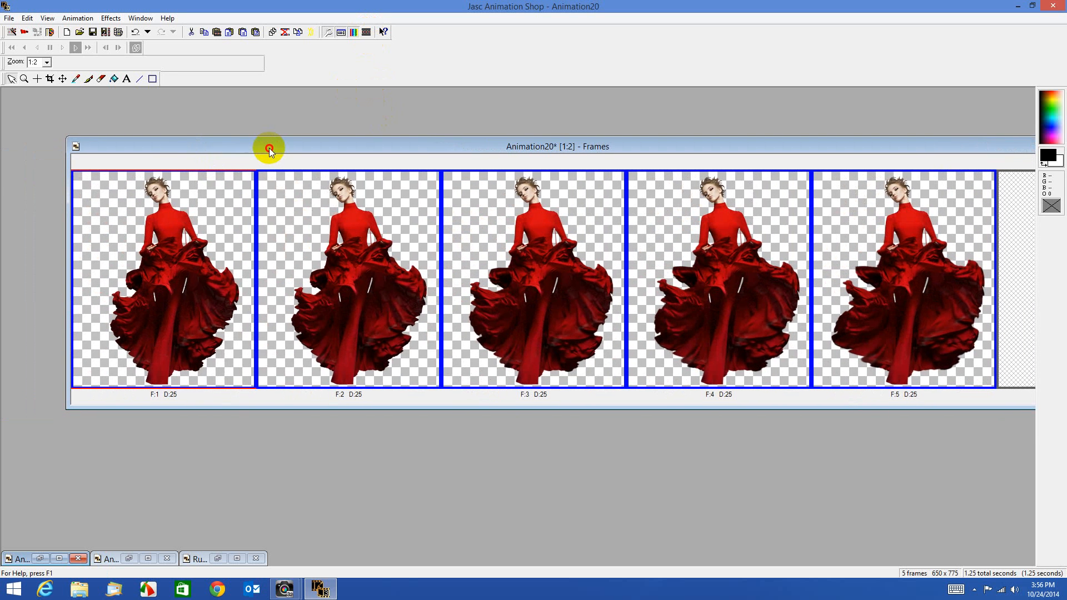
pyautogui.click(27, 18)
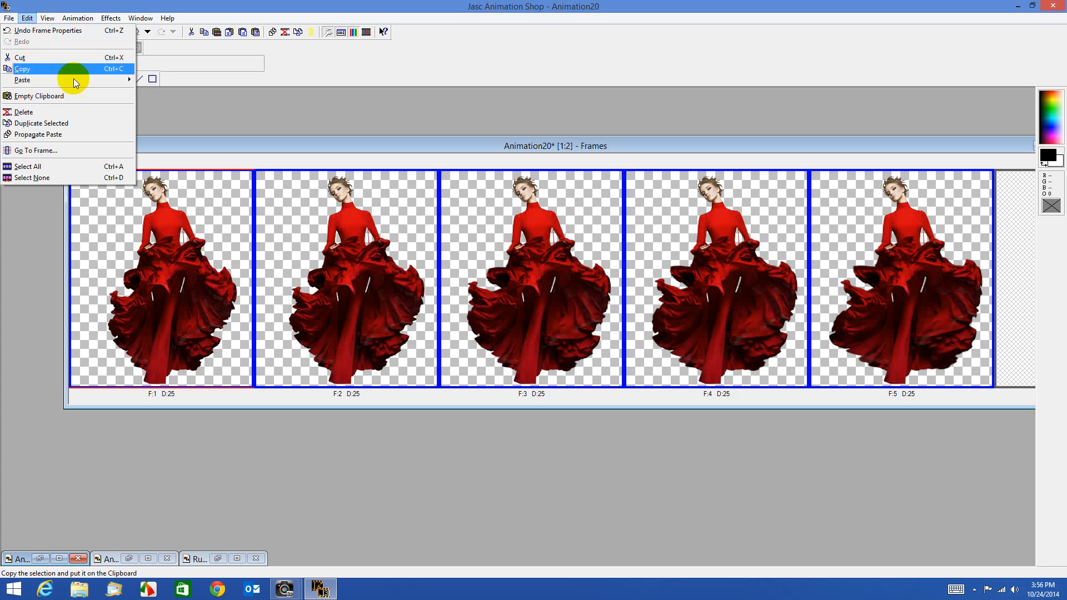
pyautogui.click(208, 102)
pyautogui.rightClick(224, 141)
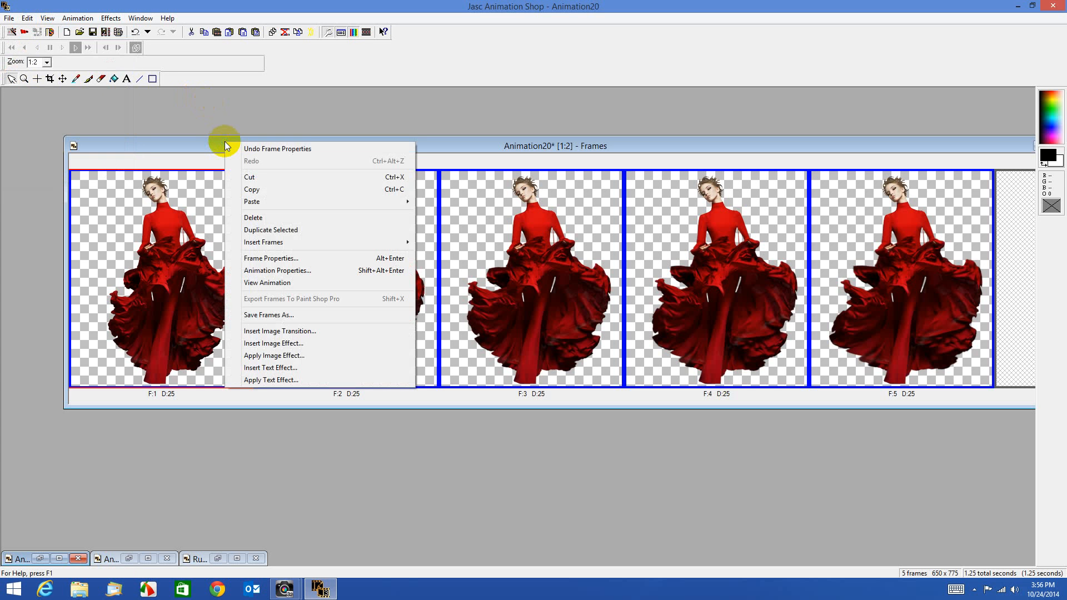
pyautogui.click(258, 189)
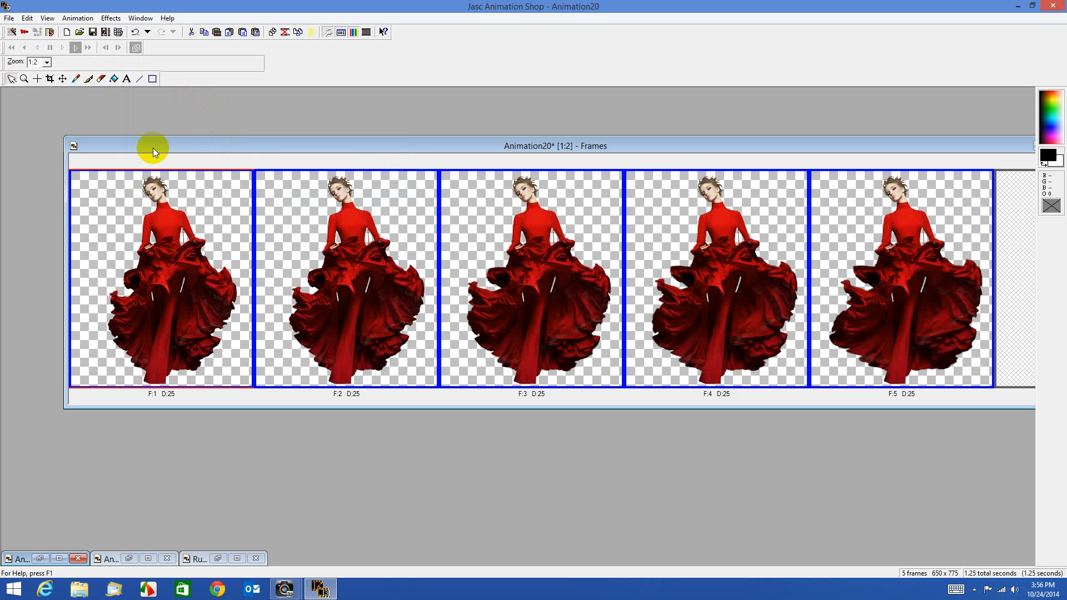
# Paste the copied frames after frame 5, the last frame of the animation
pyautogui.click(851, 238)
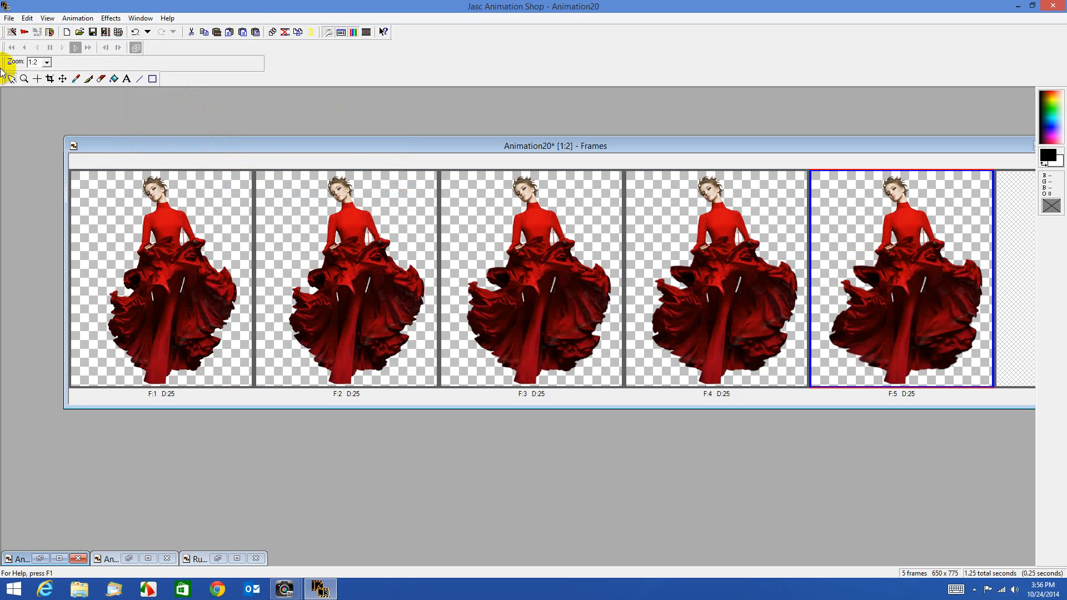
pyautogui.click(27, 19)
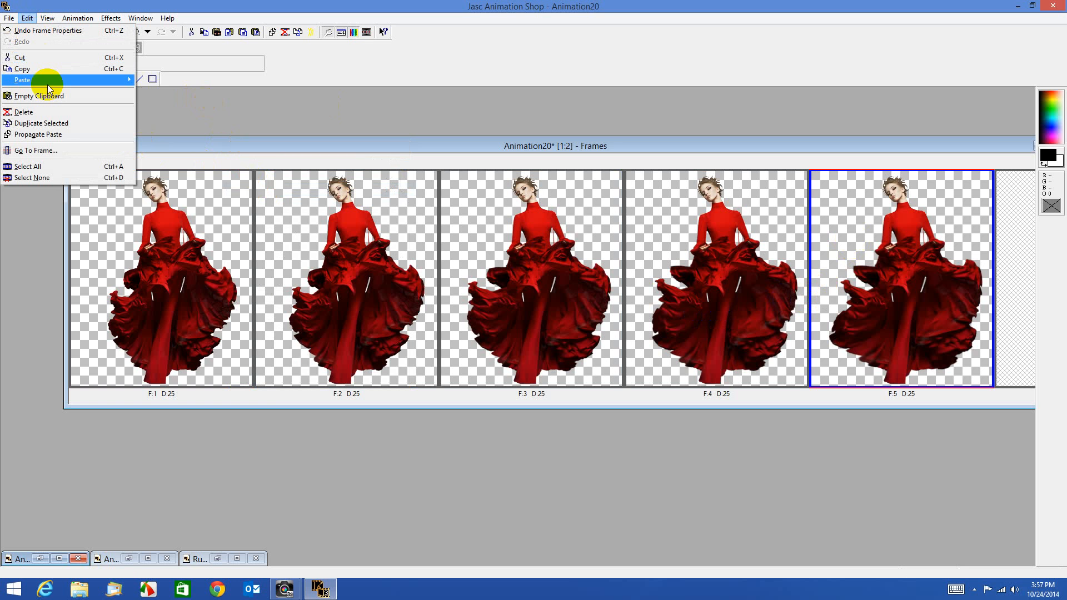
pyautogui.moveTo(45, 80)
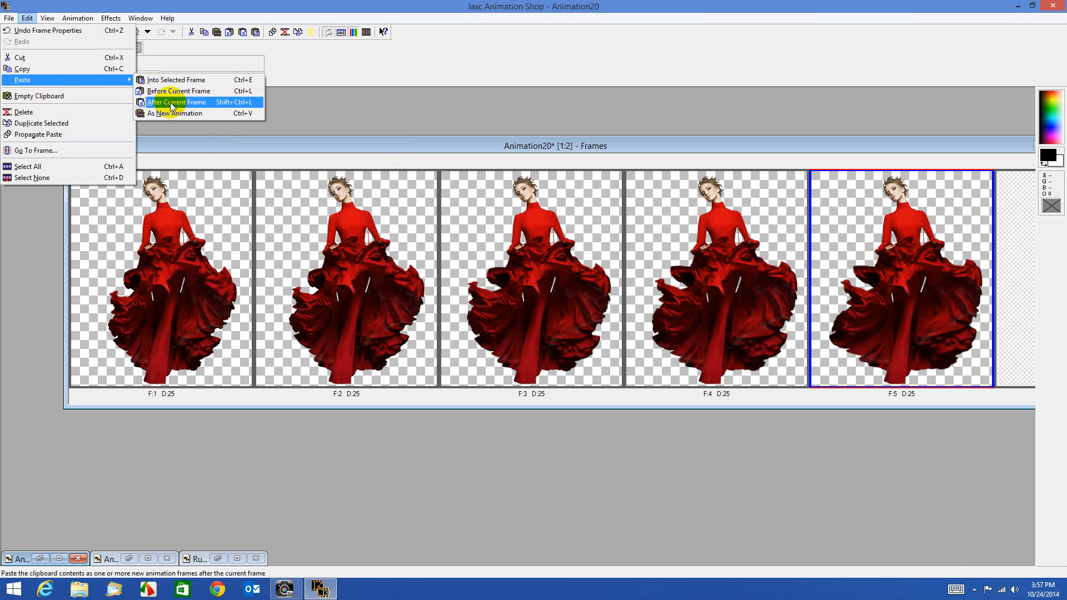
pyautogui.click(331, 149)
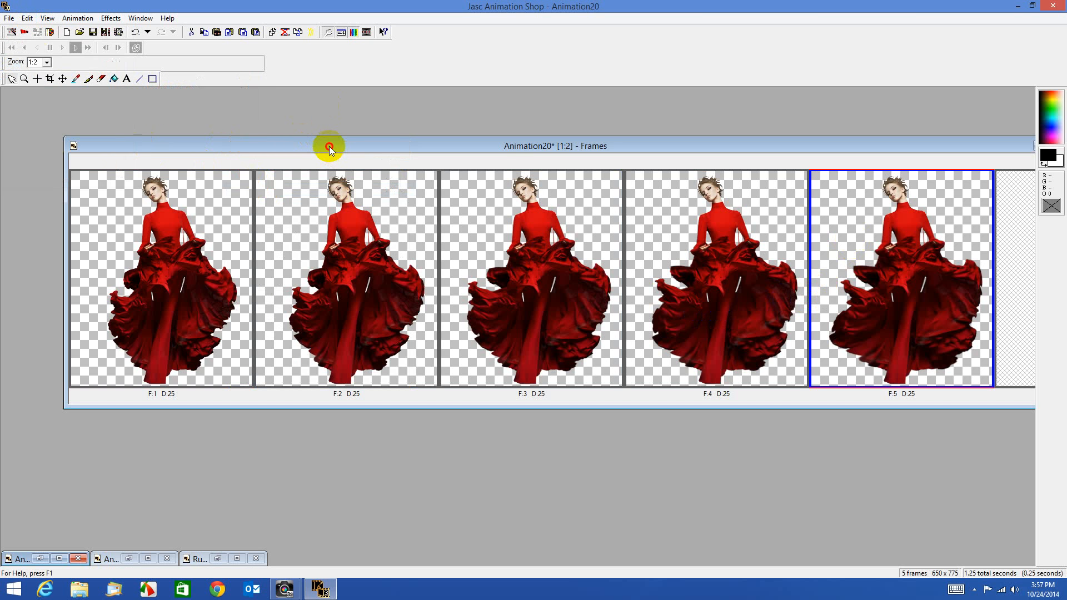
pyautogui.rightClick(329, 147)
pyautogui.moveTo(359, 207)
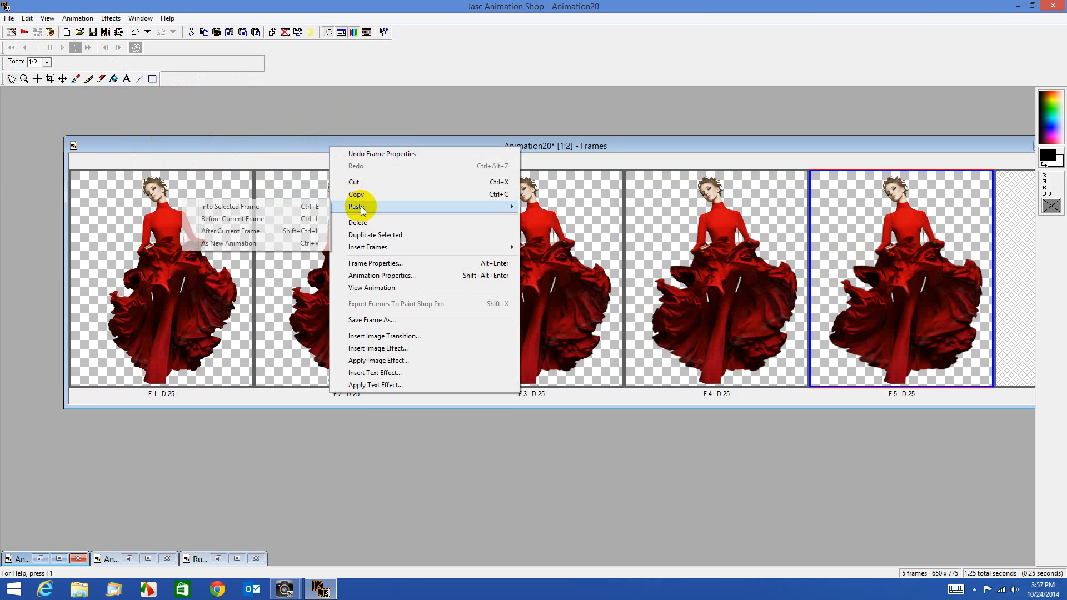
pyautogui.click(251, 232)
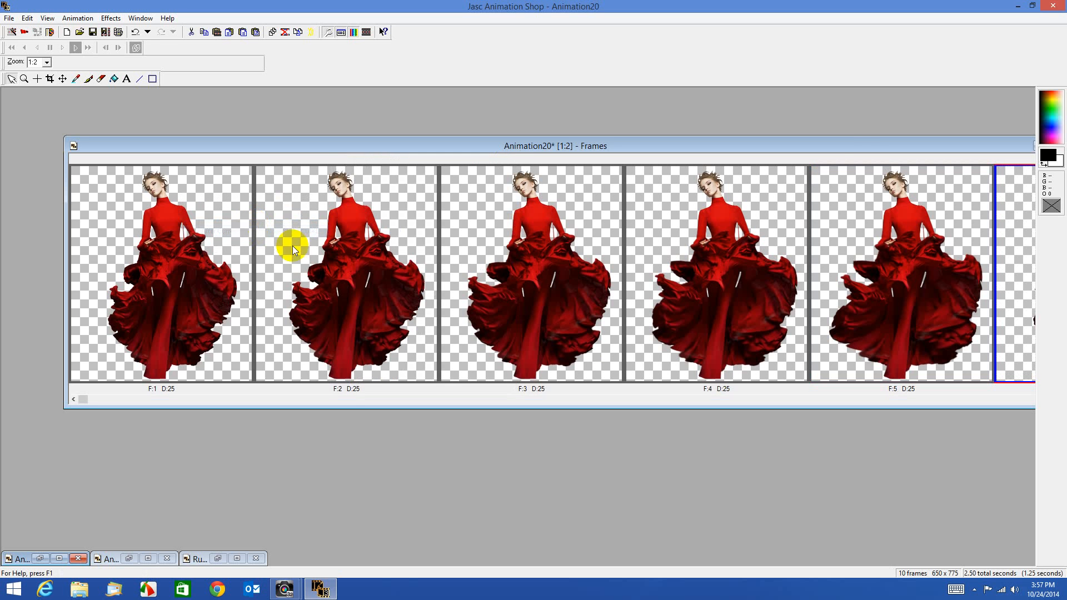
# Reverse the order of the pasted frames 6 to 10
pyautogui.moveTo(855, 147); pyautogui.dragTo(690, 133)
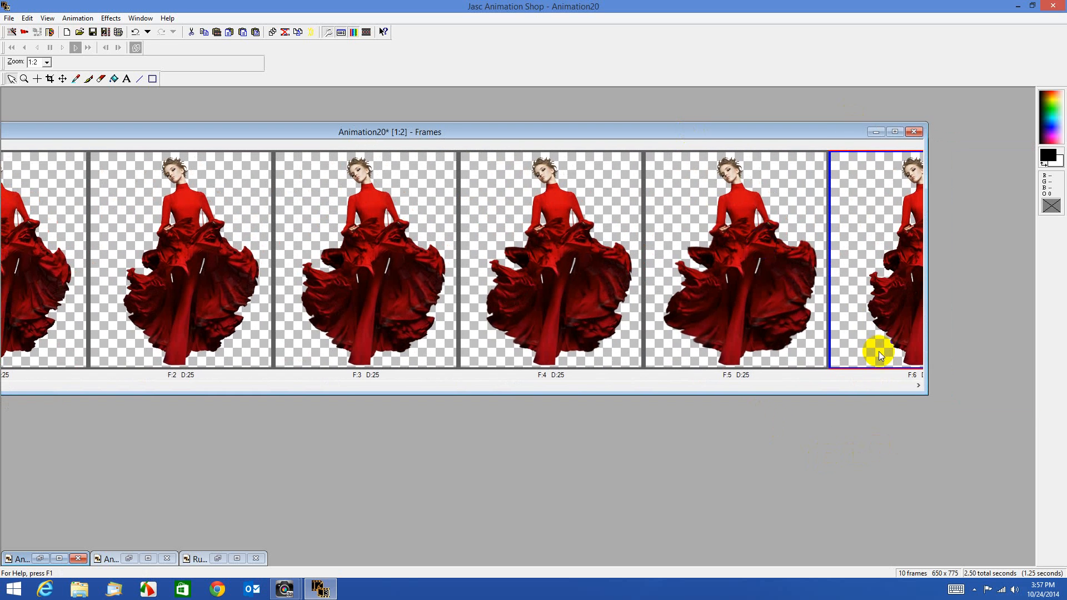
pyautogui.click(919, 385)
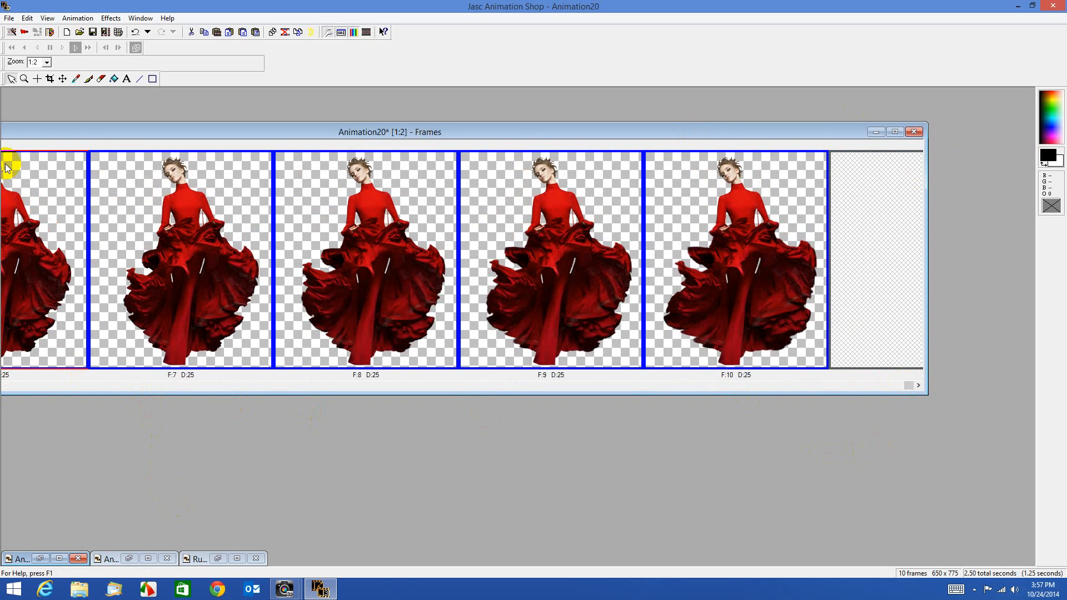
pyautogui.click(81, 20)
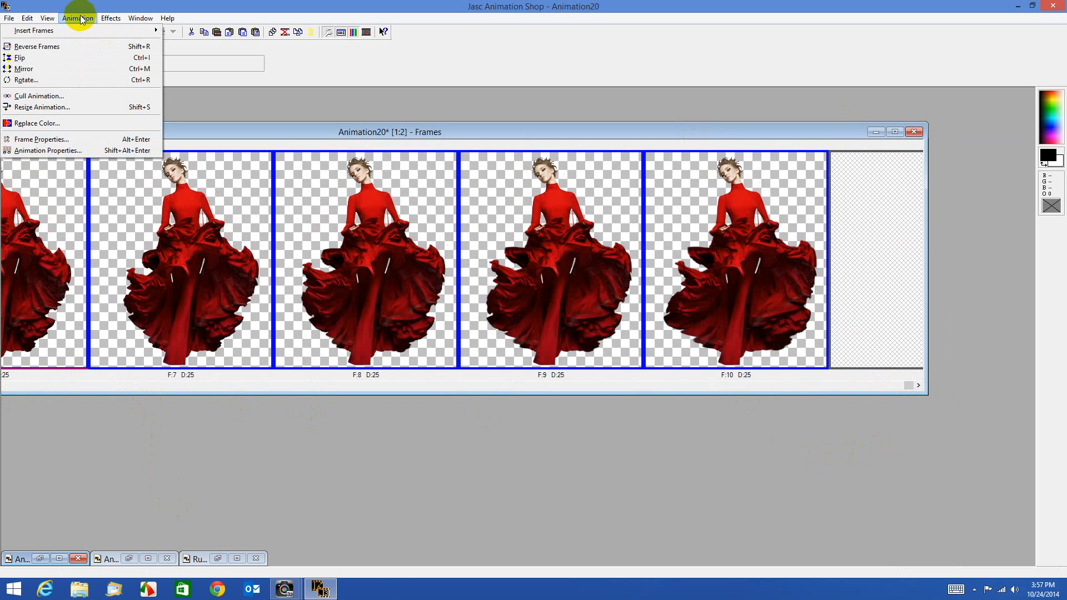
pyautogui.click(71, 47)
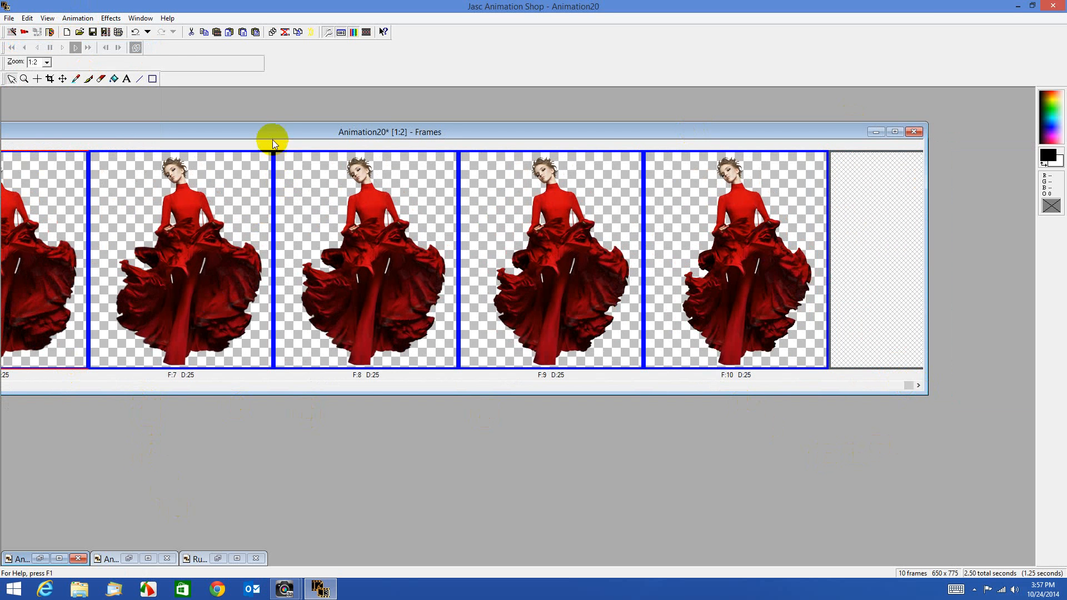
# Play the animation in a preview reduced to 1:2, then close the preview
pyautogui.moveTo(271, 130); pyautogui.dragTo(409, 142)
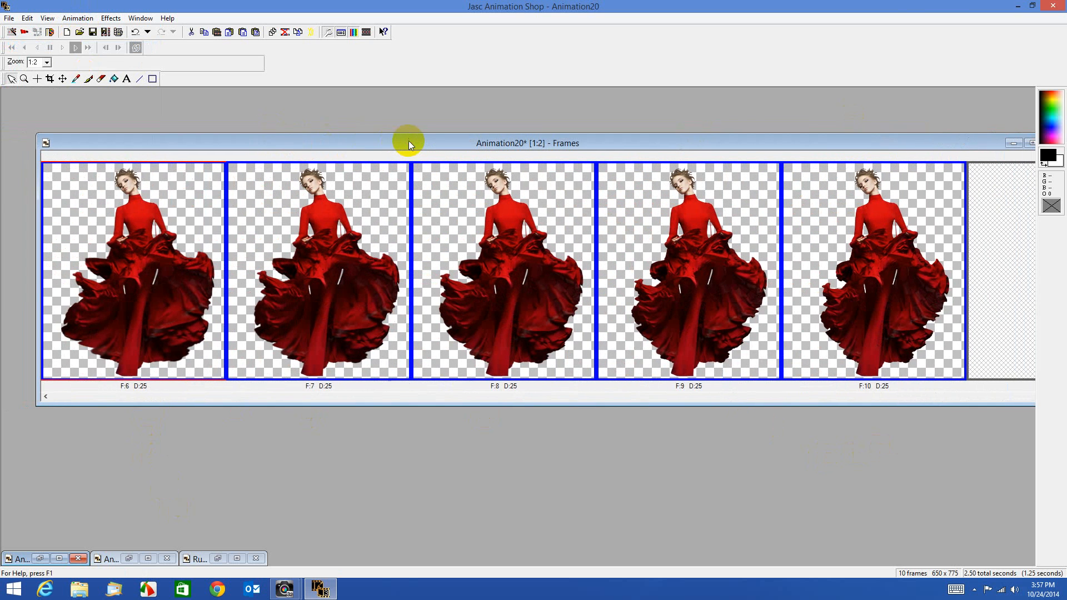
pyautogui.click(367, 32)
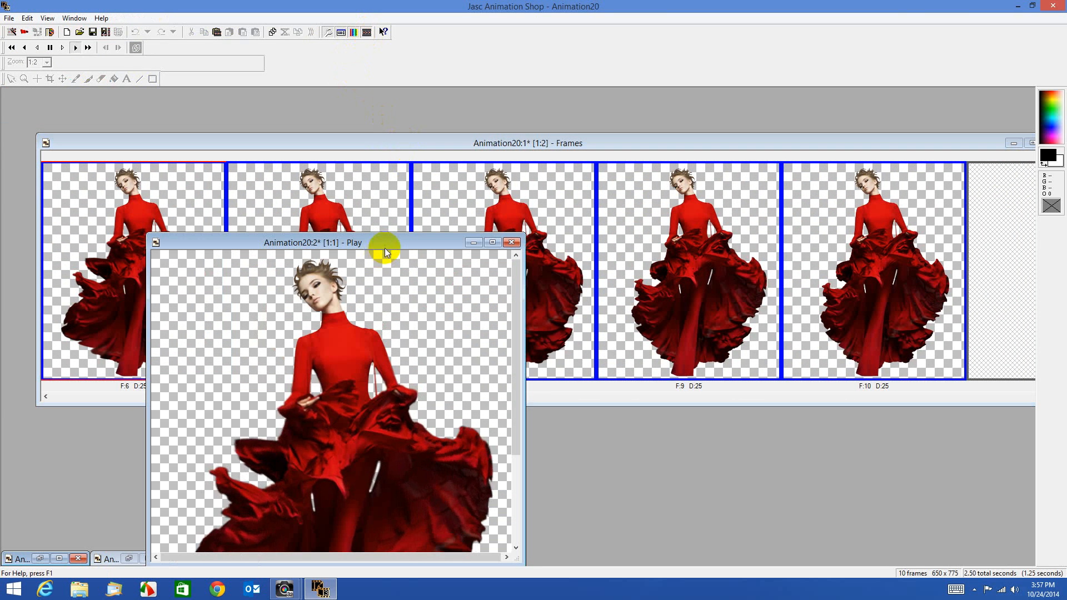
pyautogui.click(389, 242)
pyautogui.moveTo(389, 243); pyautogui.dragTo(350, 114)
pyautogui.scroll(-1, 431, 295)
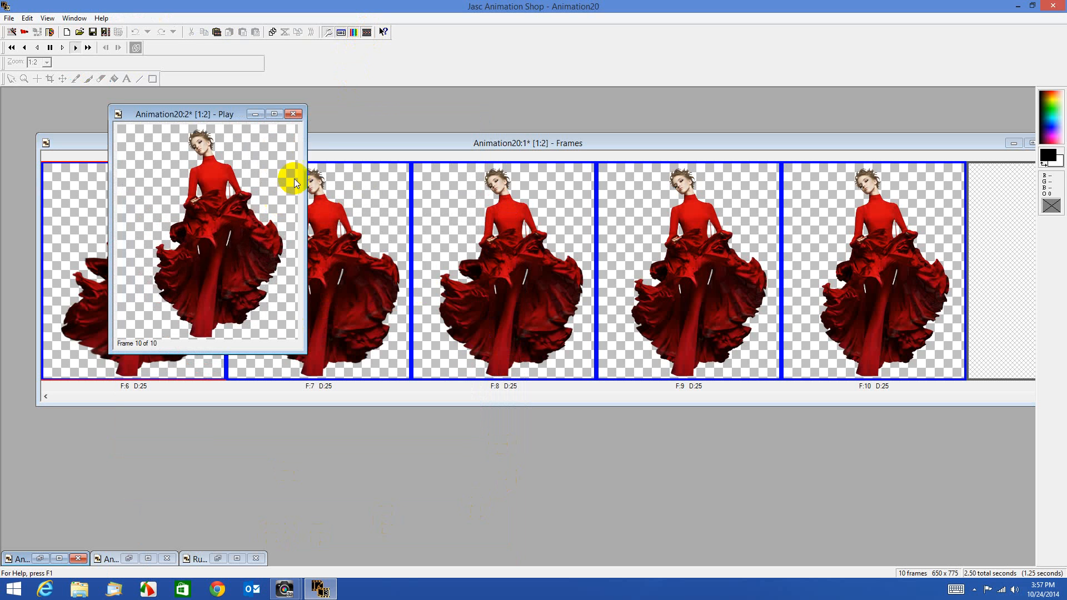
pyautogui.click(293, 113)
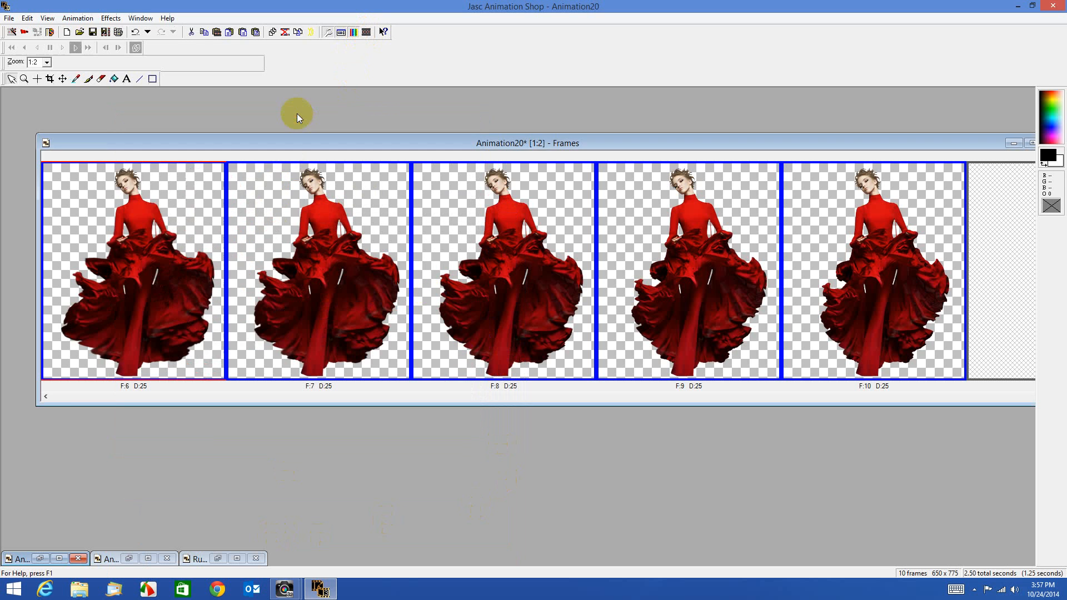
# Select the first frame and save the animation in the Pictures folder as redlady in CompuServe GIF format
pyautogui.click(47, 396)
pyautogui.click(47, 397)
pyautogui.click(59, 193)
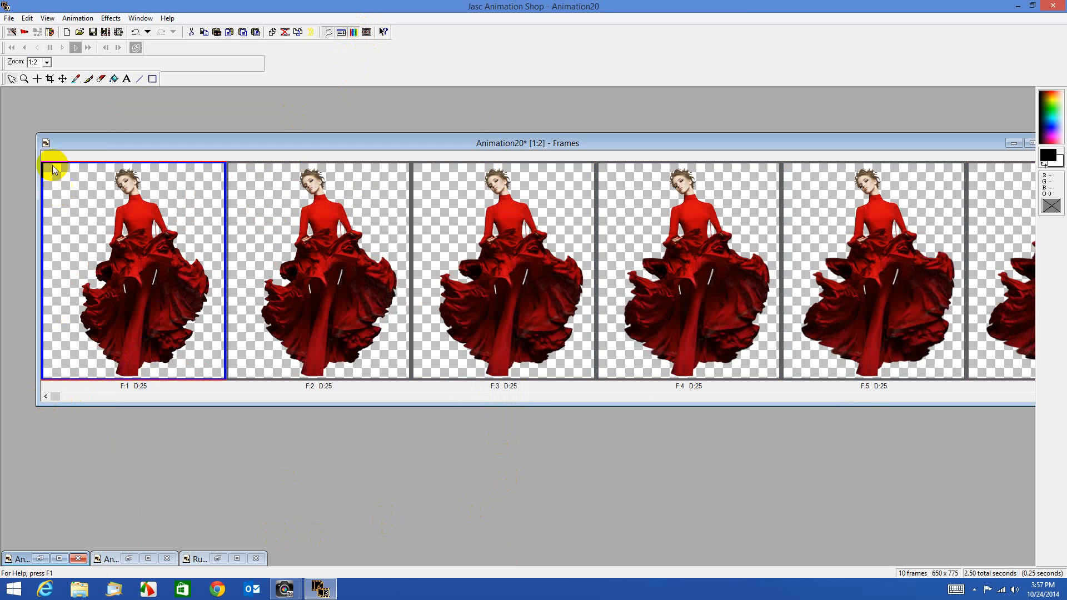
pyautogui.click(10, 19)
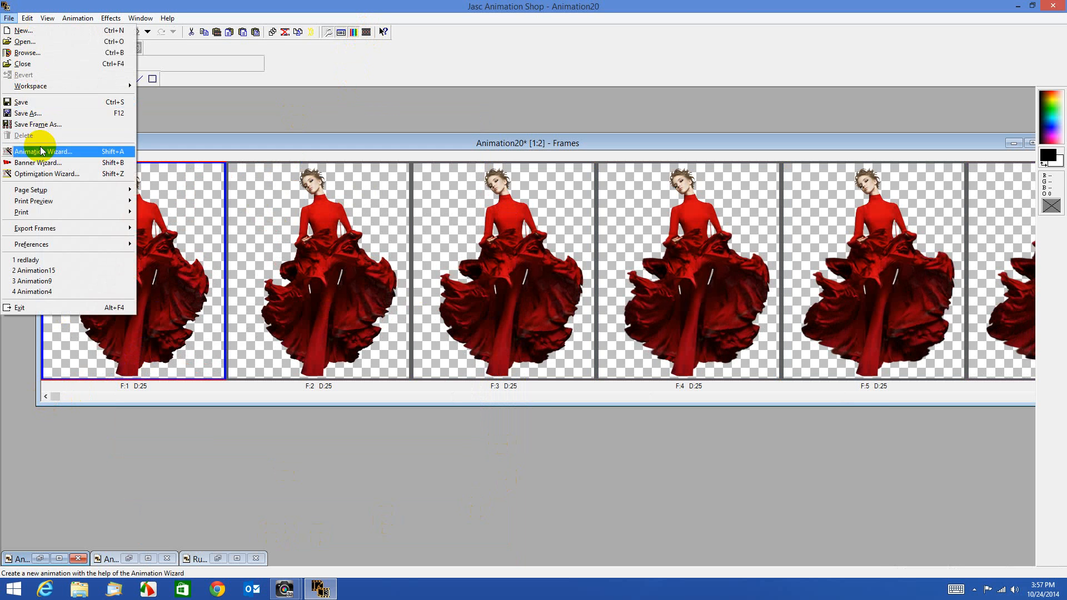
pyautogui.click(42, 113)
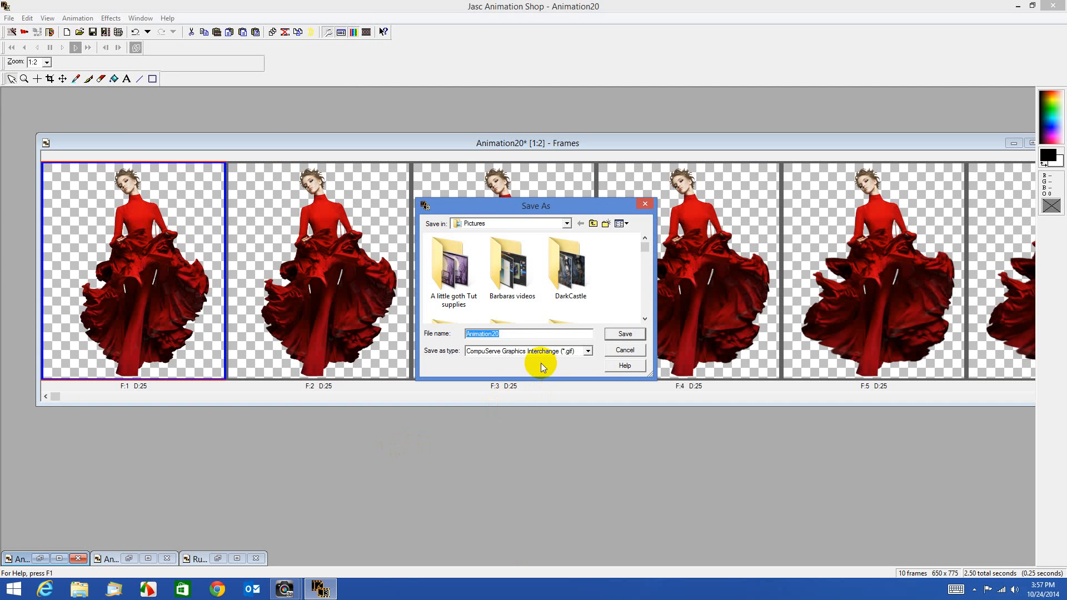
pyautogui.write('re')
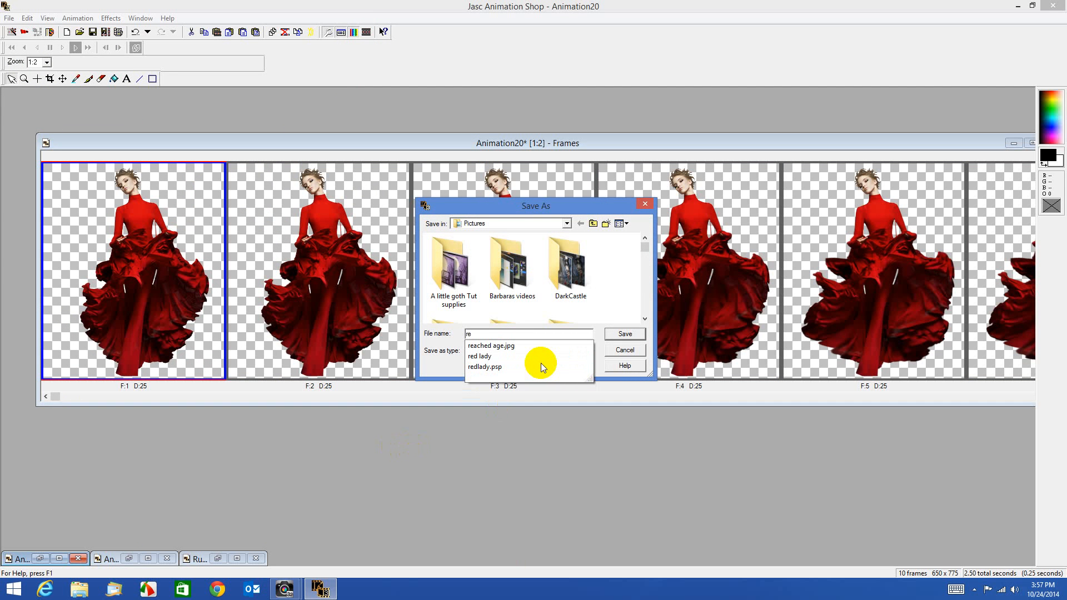
pyautogui.write('d')
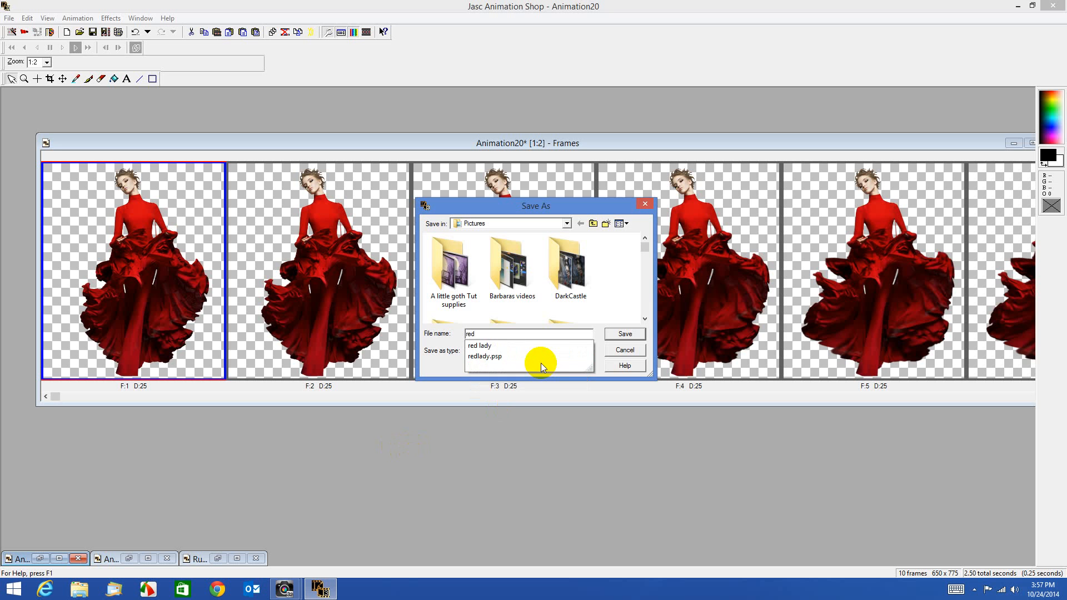
pyautogui.write('lady')
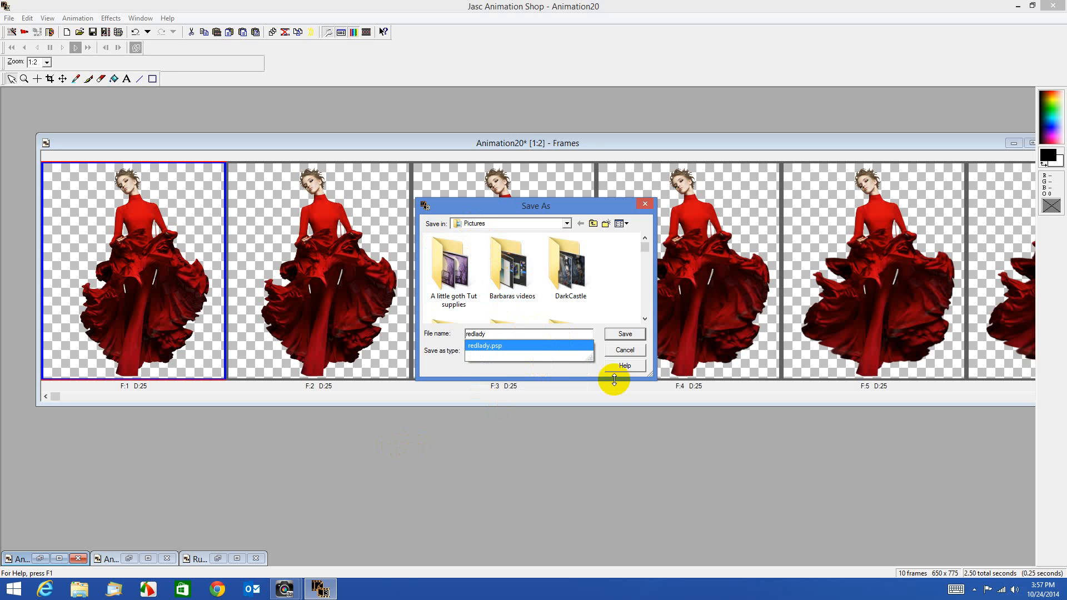
pyautogui.click(622, 336)
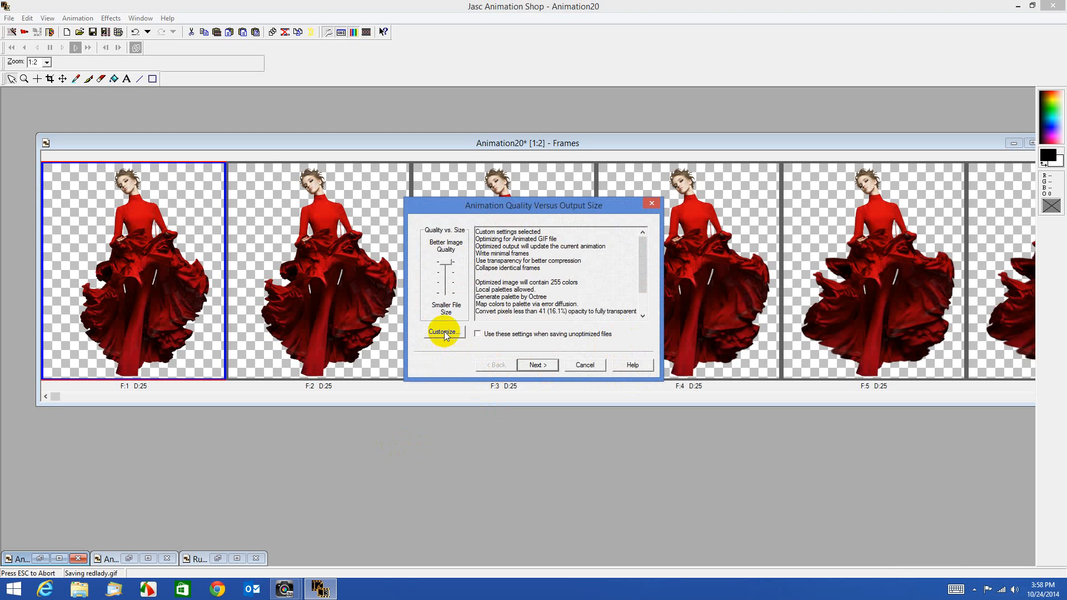
# Review the GIF's custom color, optimization and partial transparency settings and accept them
pyautogui.click(444, 332)
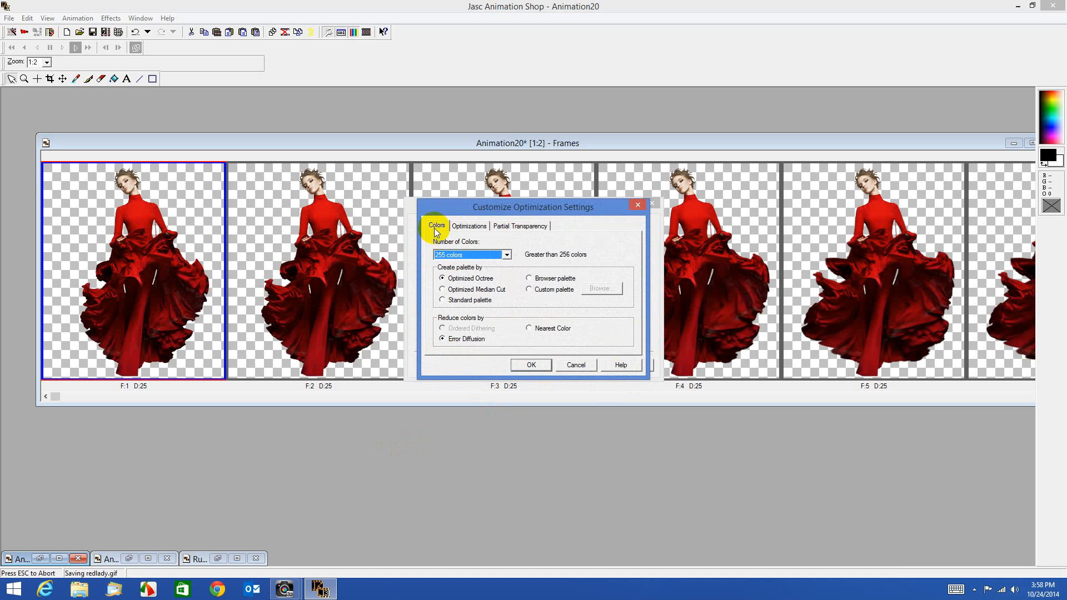
pyautogui.click(468, 226)
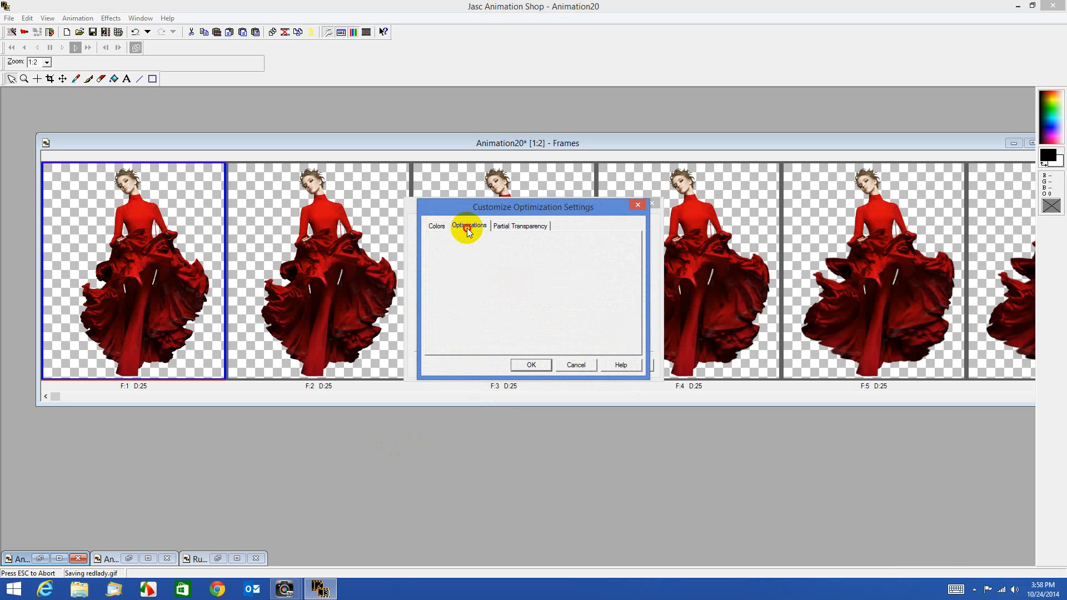
pyautogui.click(520, 227)
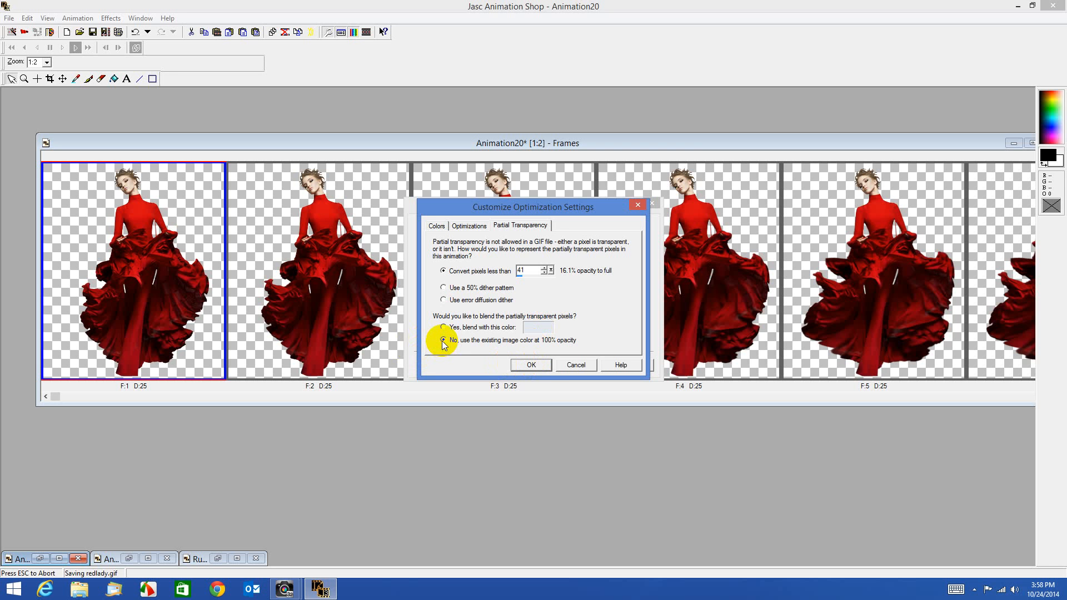
pyautogui.click(525, 364)
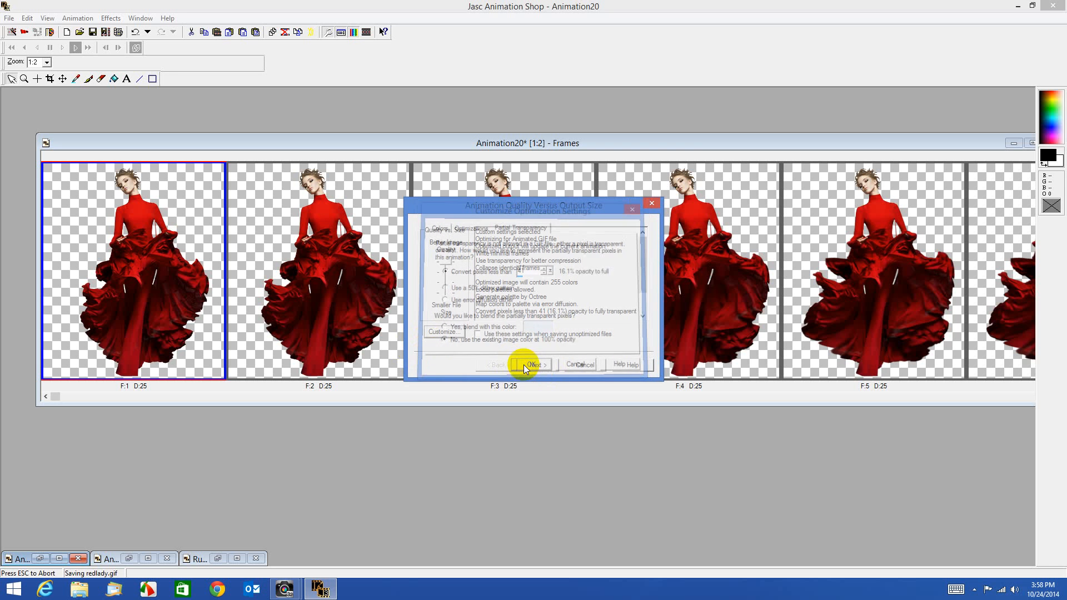
# Run the GIF optimization through its preview and results to finish saving redlady, and fit all its frames in a widened window at 1:4
pyautogui.click(535, 365)
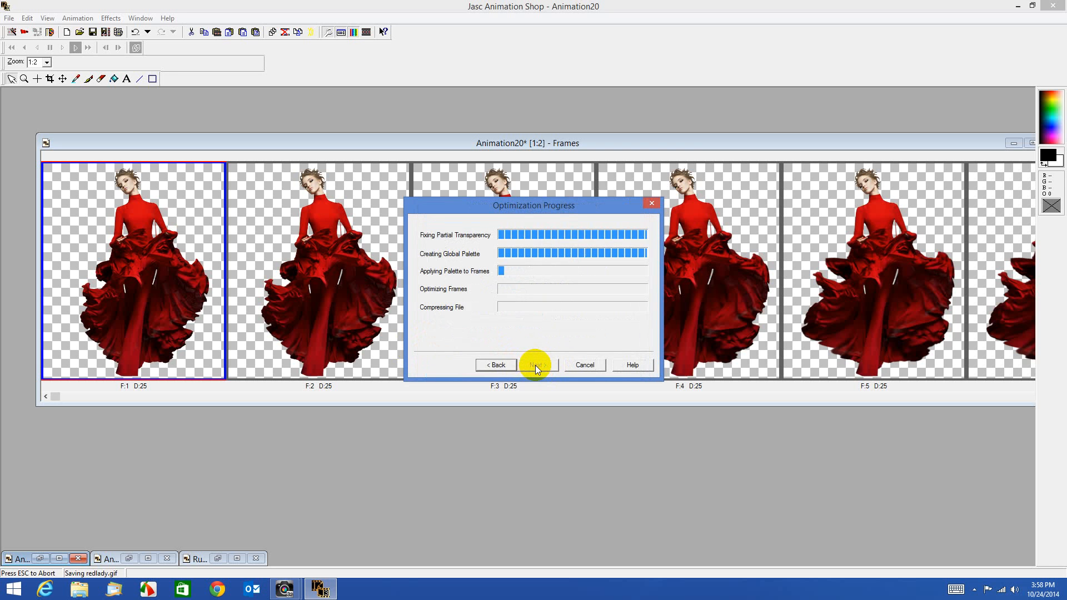
pyautogui.click(536, 366)
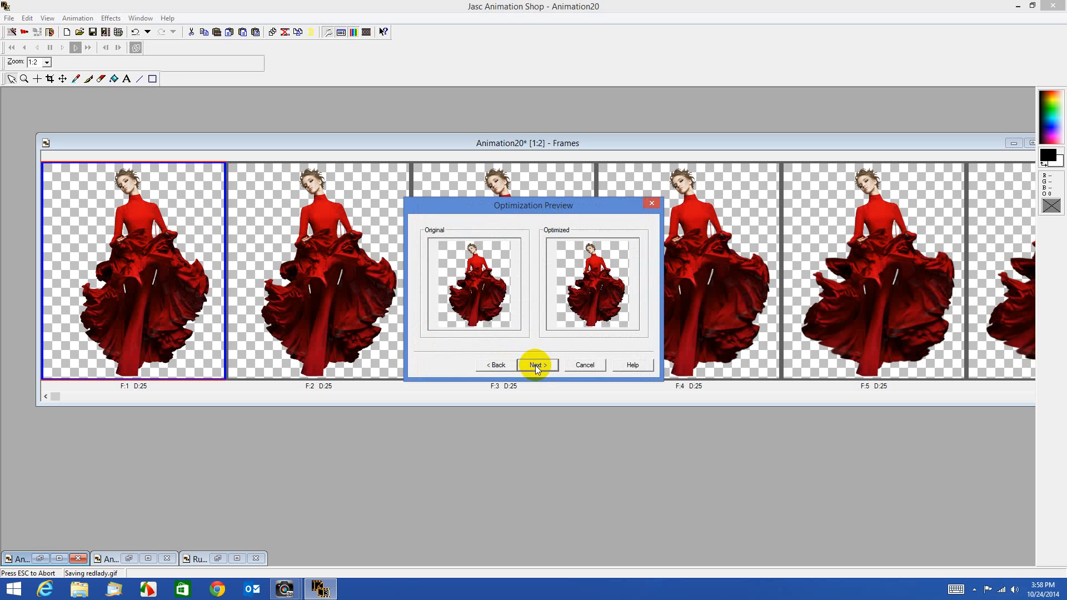
pyautogui.click(536, 367)
pyautogui.click(538, 366)
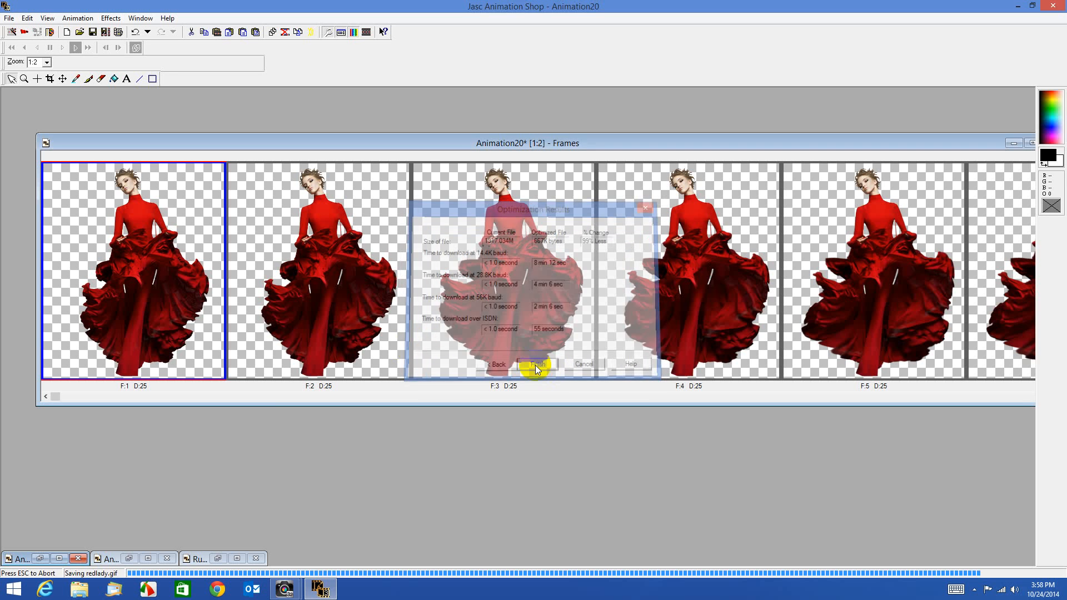
pyautogui.scroll(-2, 697, 484)
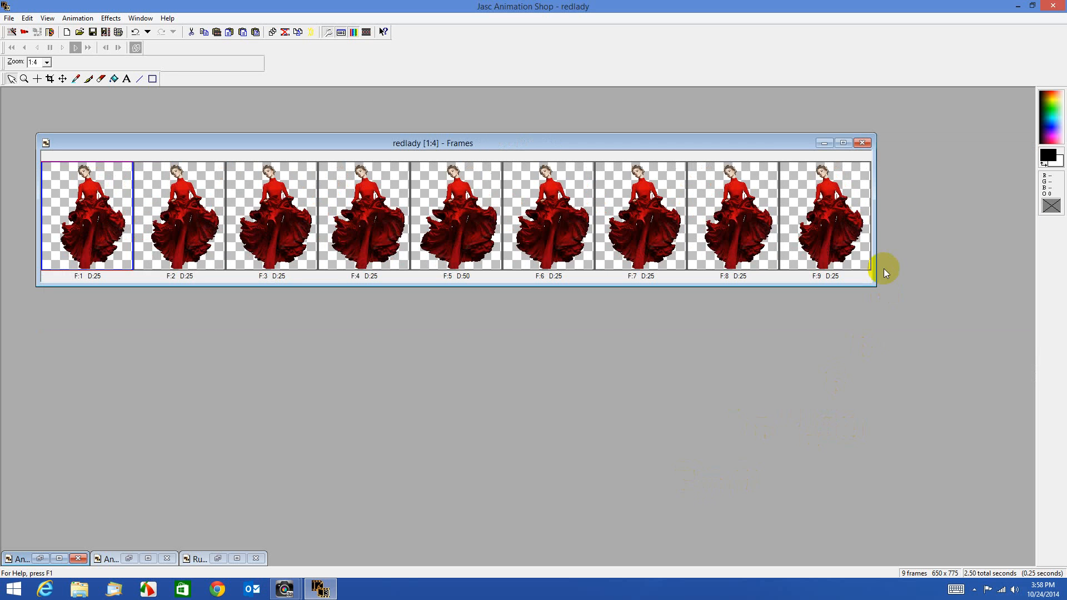
pyautogui.moveTo(876, 236); pyautogui.dragTo(938, 245)
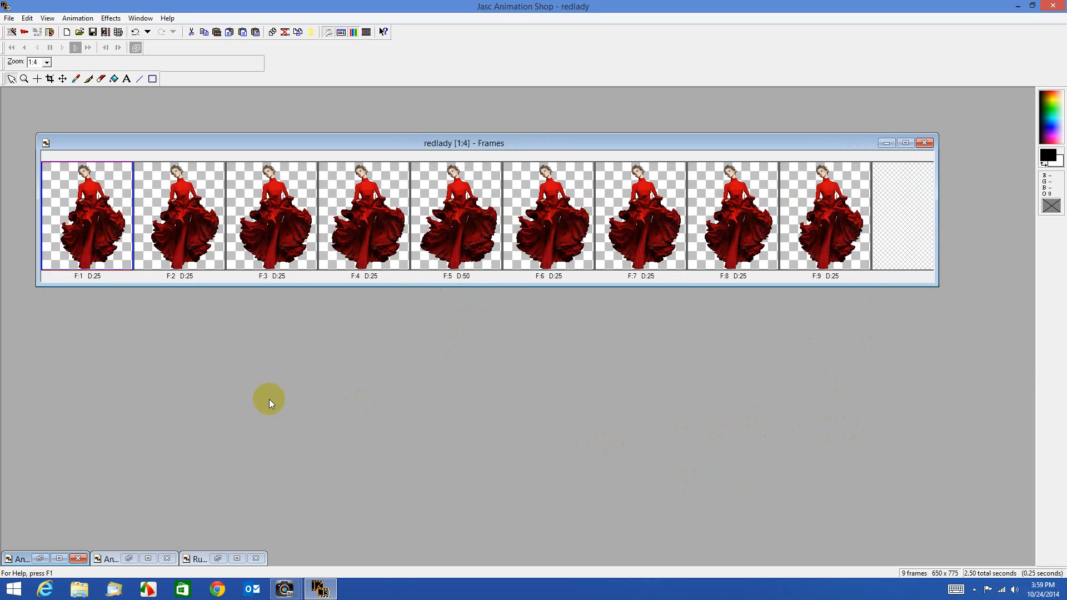
# Restore the single-frame Animation16 and Animation17 windows in turn to examine each image, minimizing each one again
pyautogui.click(39, 559)
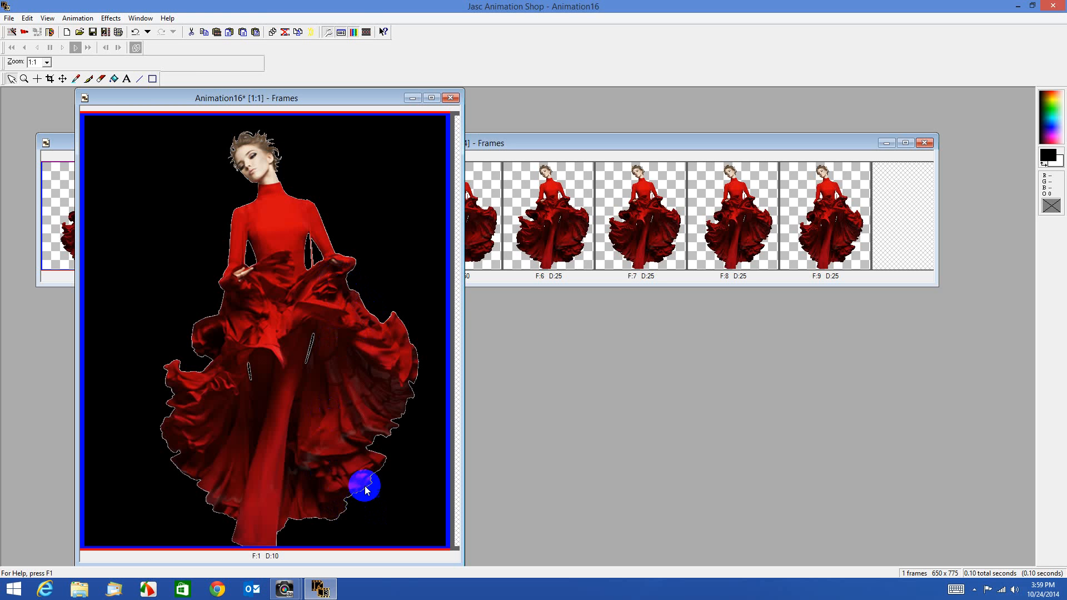
pyautogui.click(411, 98)
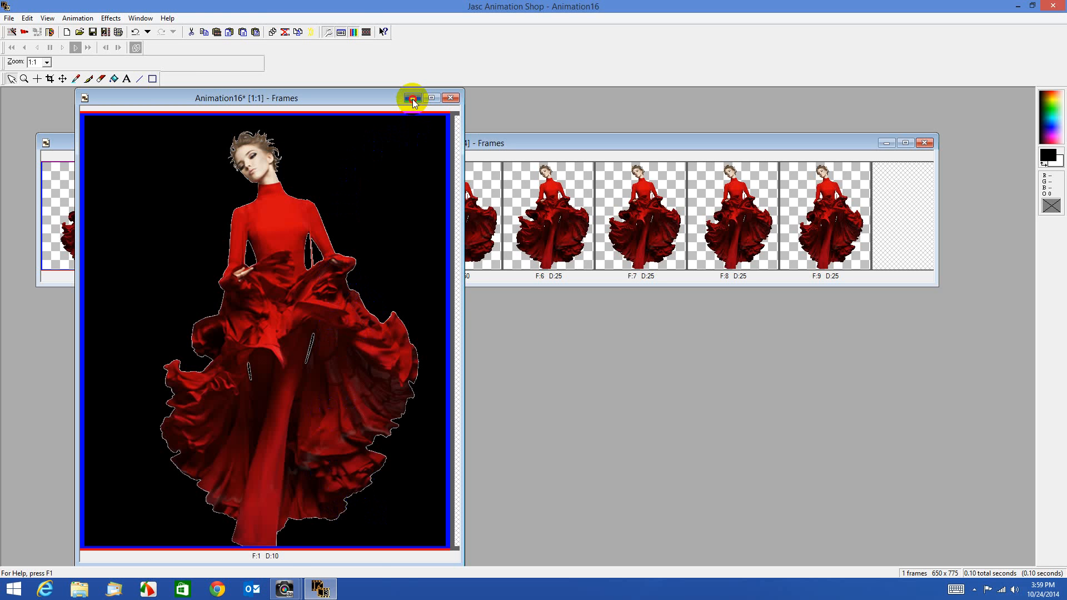
pyautogui.click(129, 558)
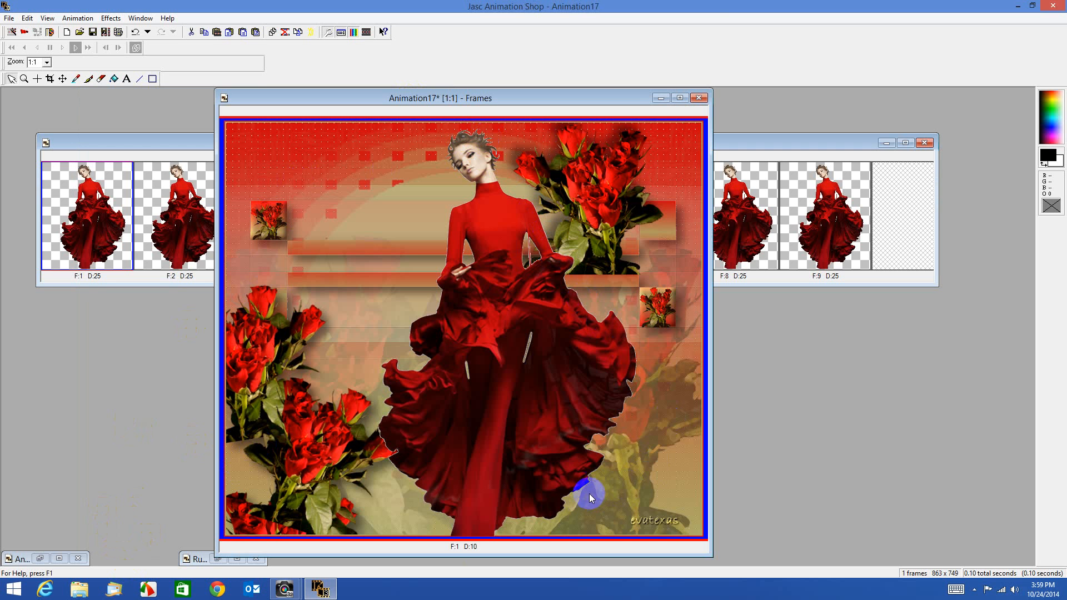
pyautogui.click(664, 98)
# Restore the finished Ruffles and Roses Main animation and play it in a preview reduced to 1:2
pyautogui.click(218, 559)
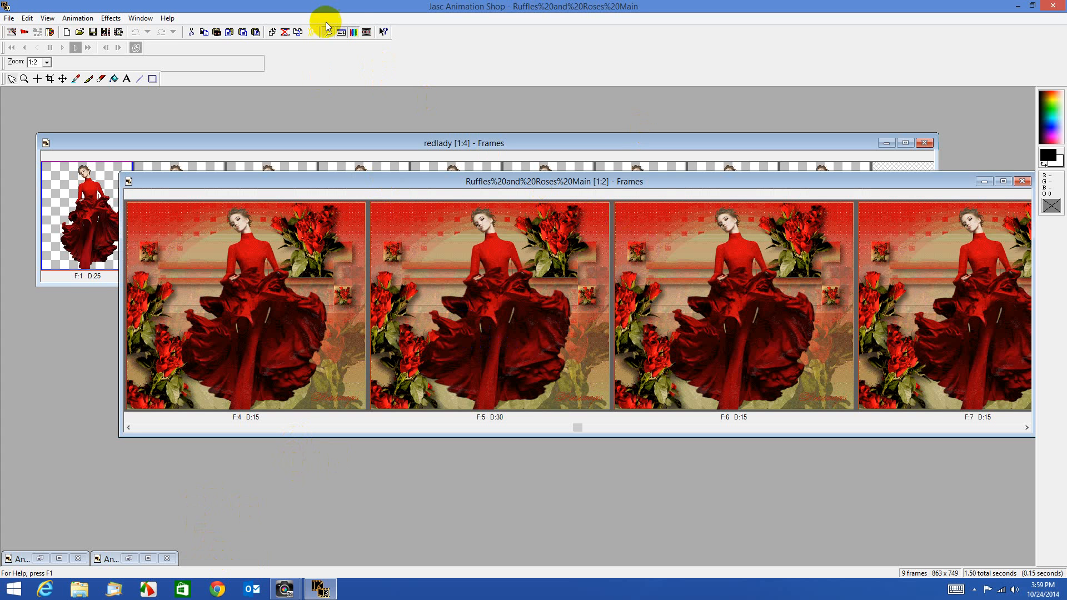
pyautogui.click(368, 33)
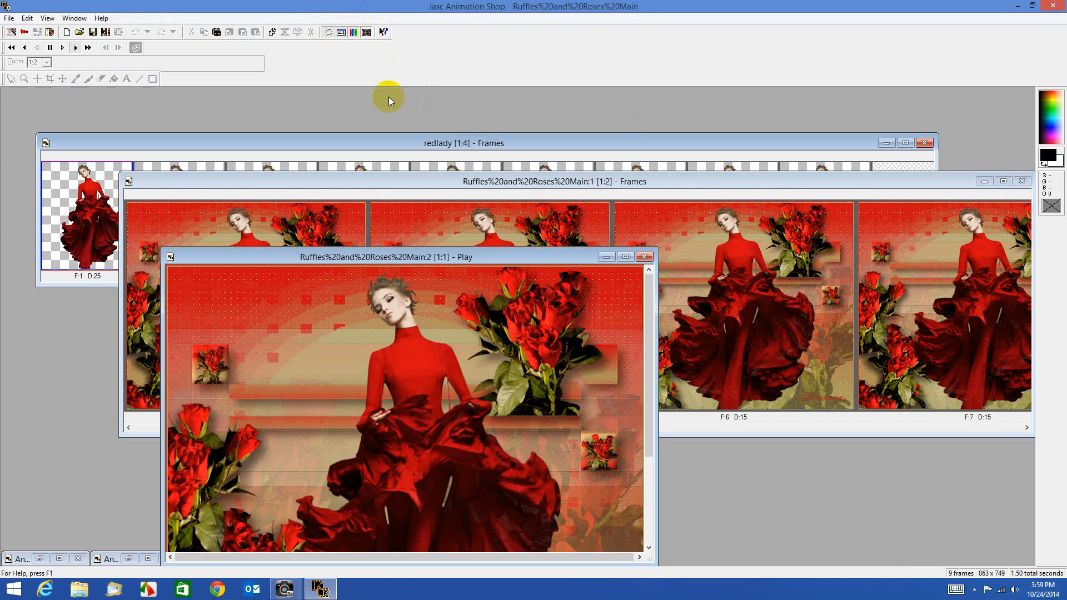
pyautogui.moveTo(525, 258); pyautogui.dragTo(496, 87)
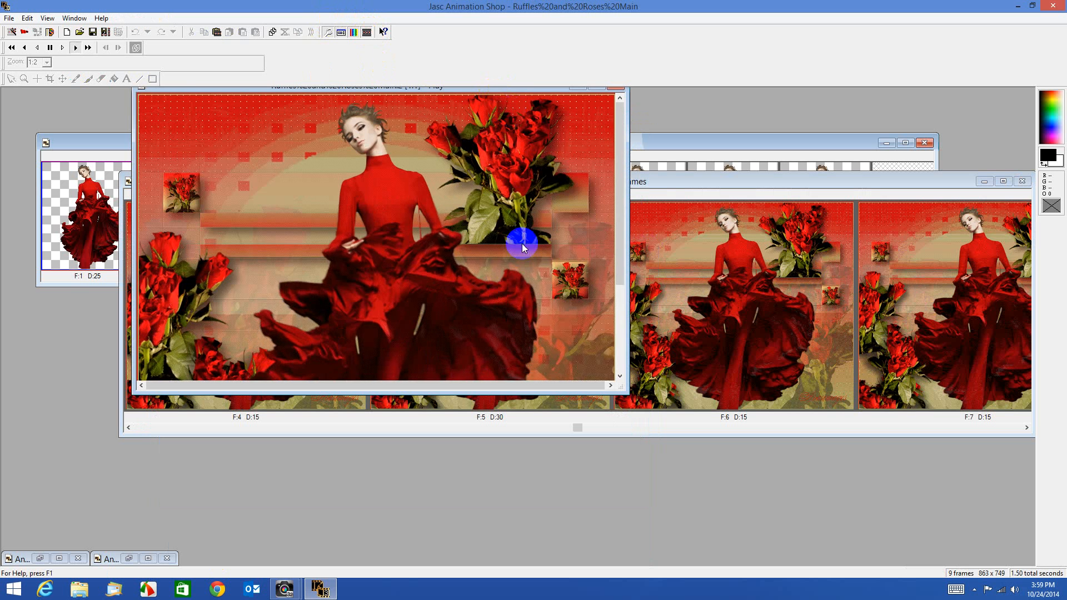
pyautogui.scroll(-1, 521, 245)
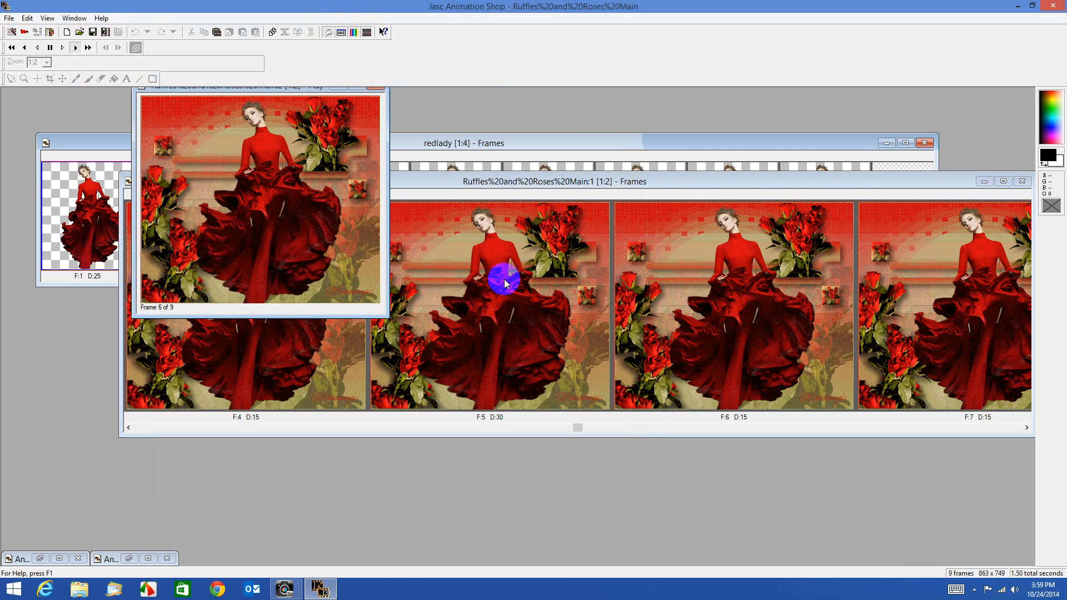